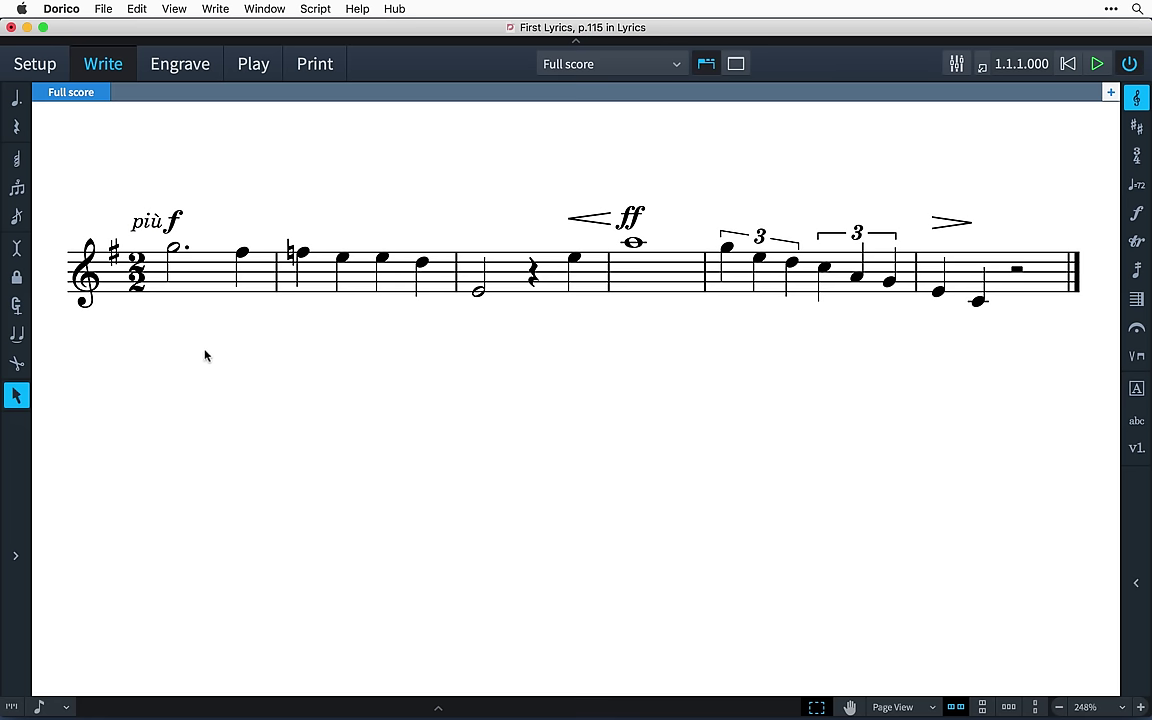
- Select the opening dotted half note and start verse 1 lyric entry on it
click(176, 254)
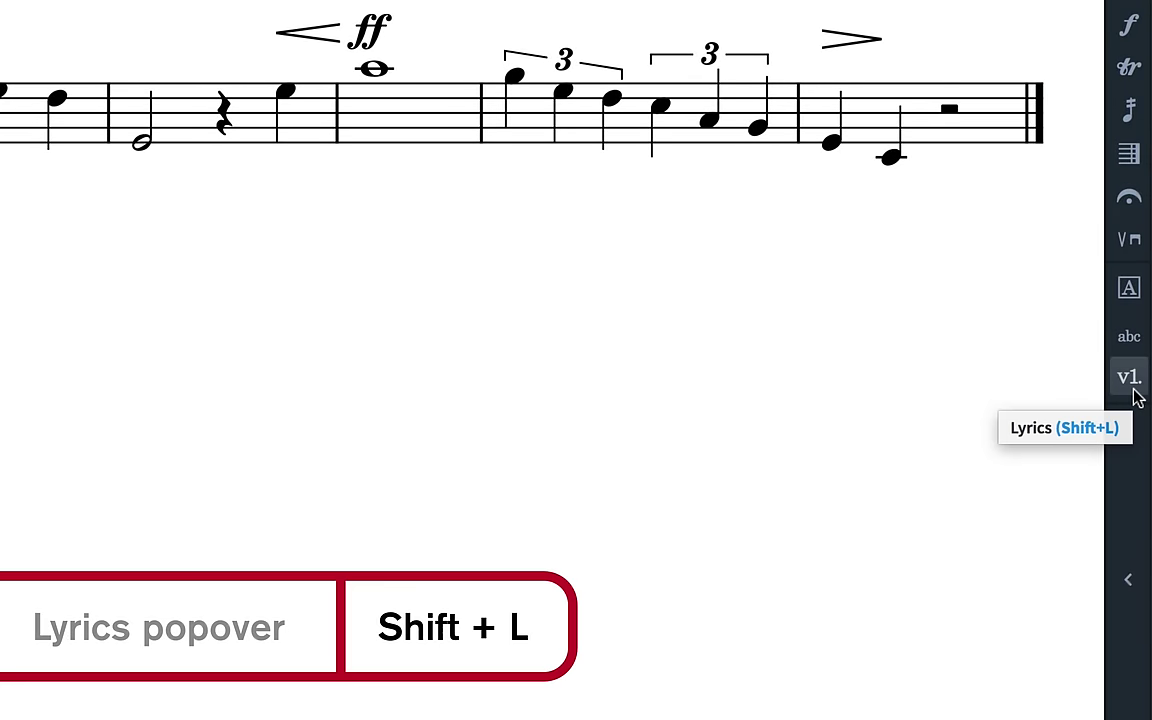
click(1137, 396)
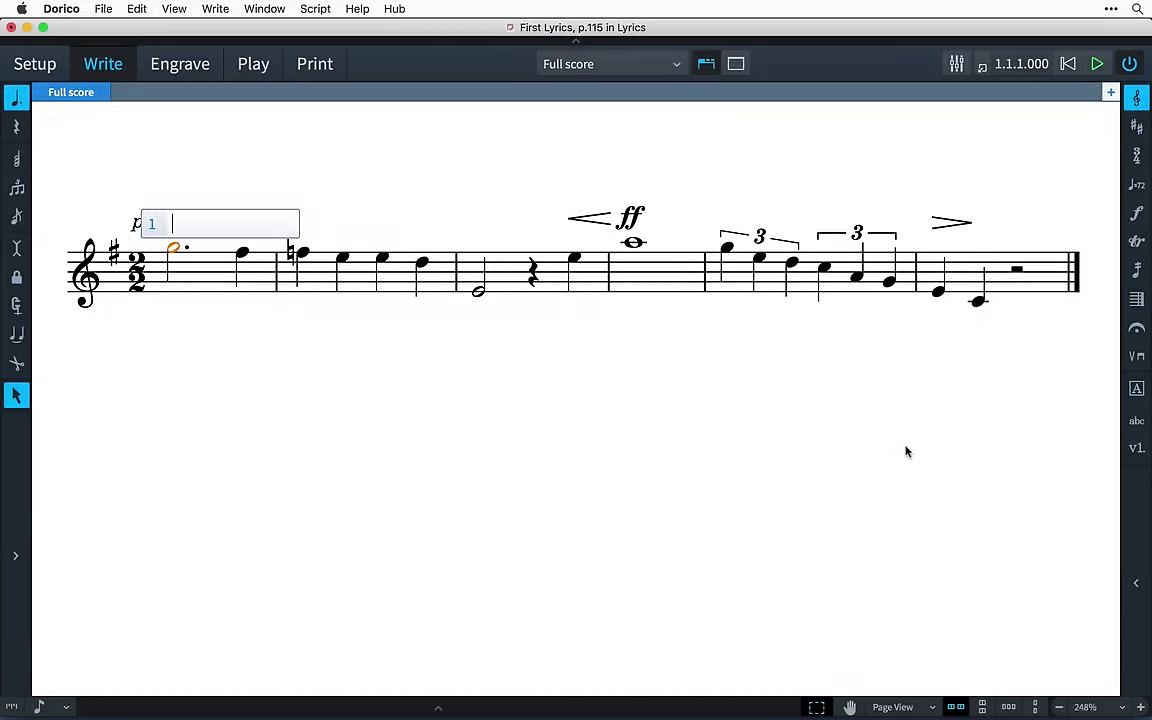
- Enter 'I with thee, and thou with me,' one word per note
key(space)
text(with)
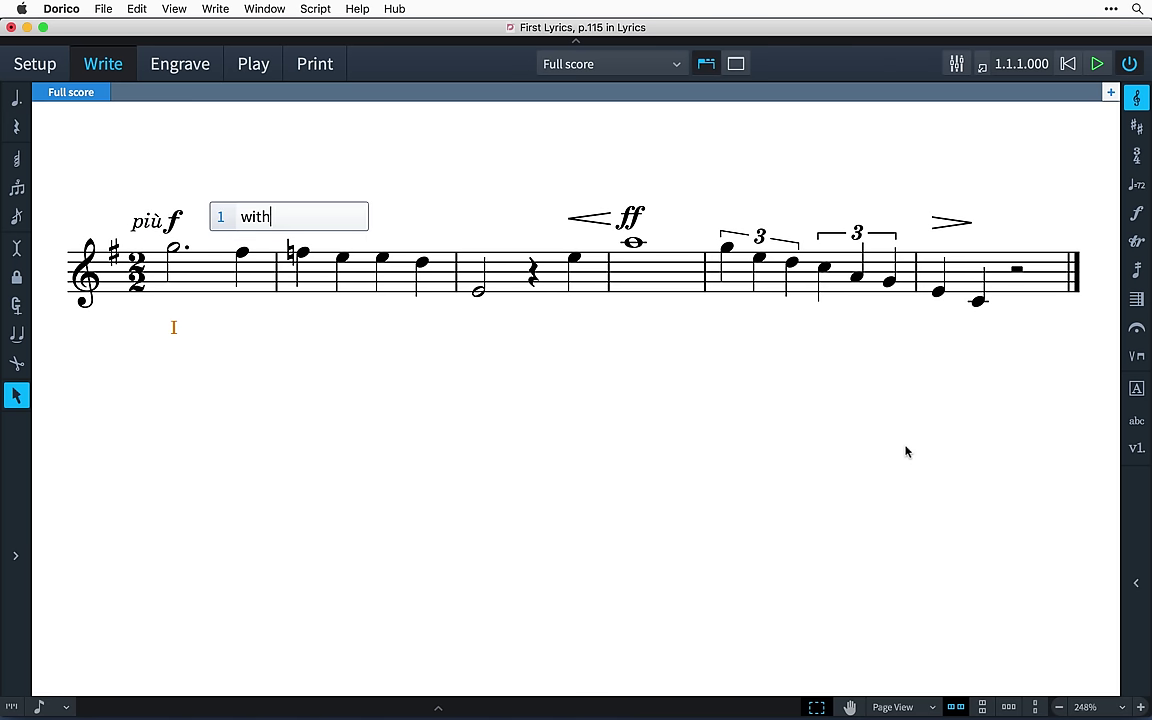
key(space)
text(thee,)
key(space)
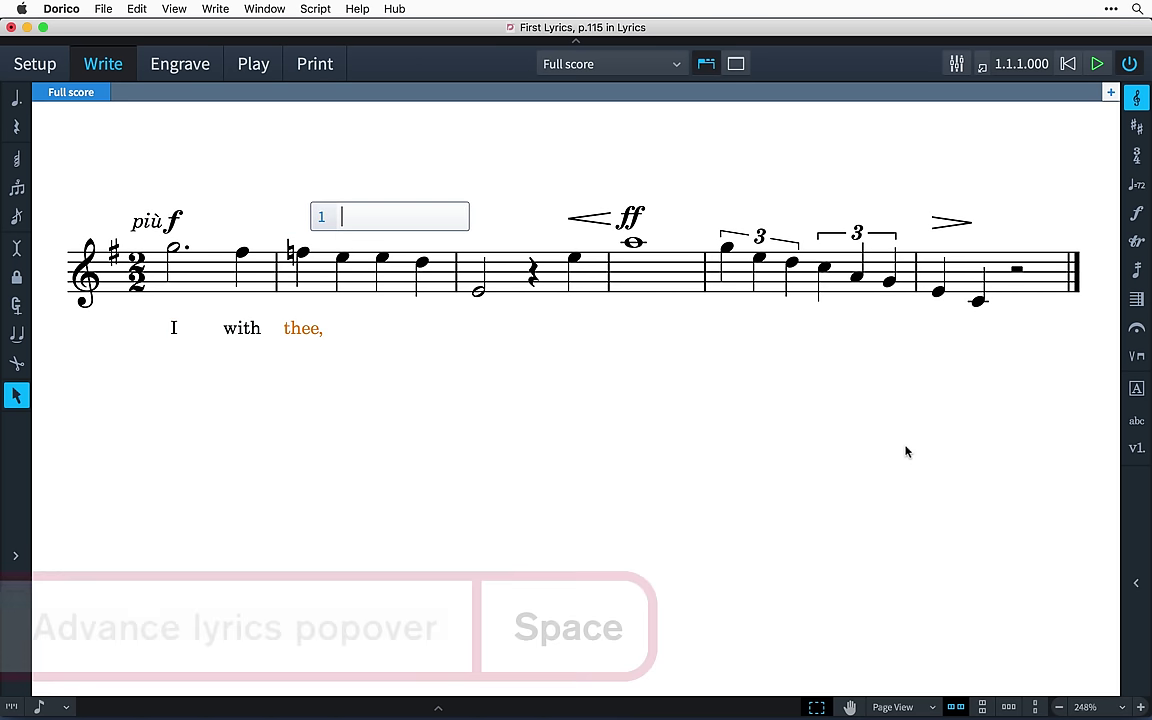
text(and)
key(space)
text(thou)
key(space)
text(with)
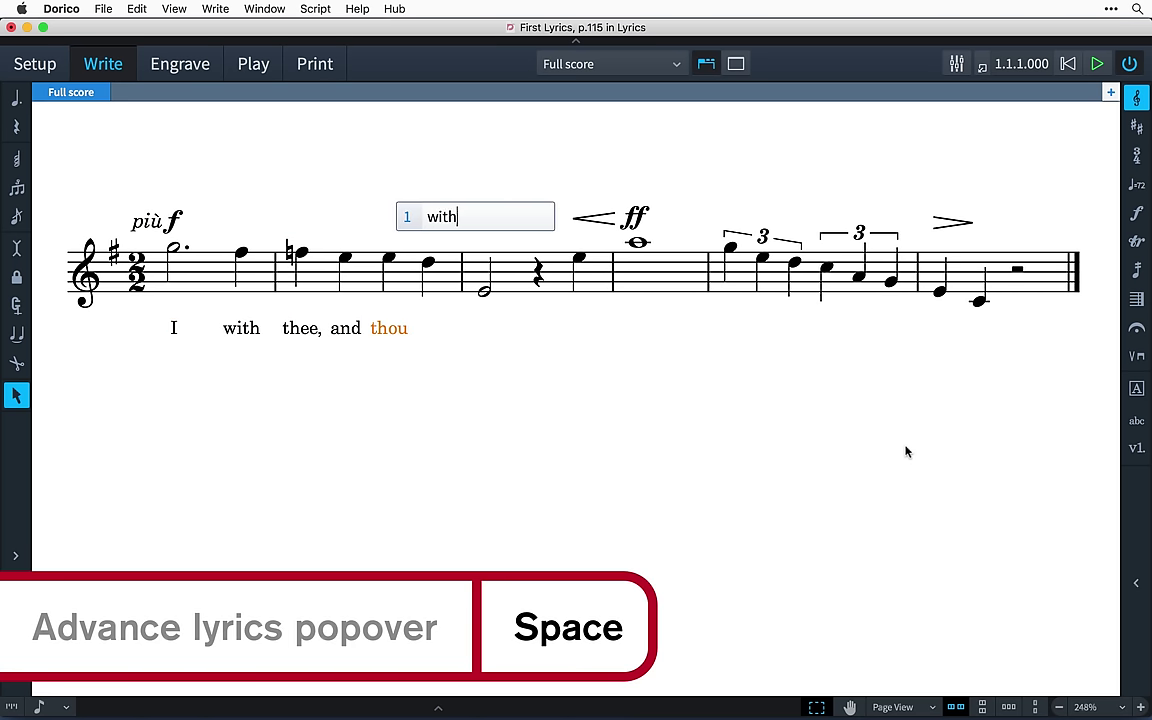
key(space)
text(me,)
key(space)
- Continue with 'Sail forth steer for th deep' on the following notes
text(Sail)
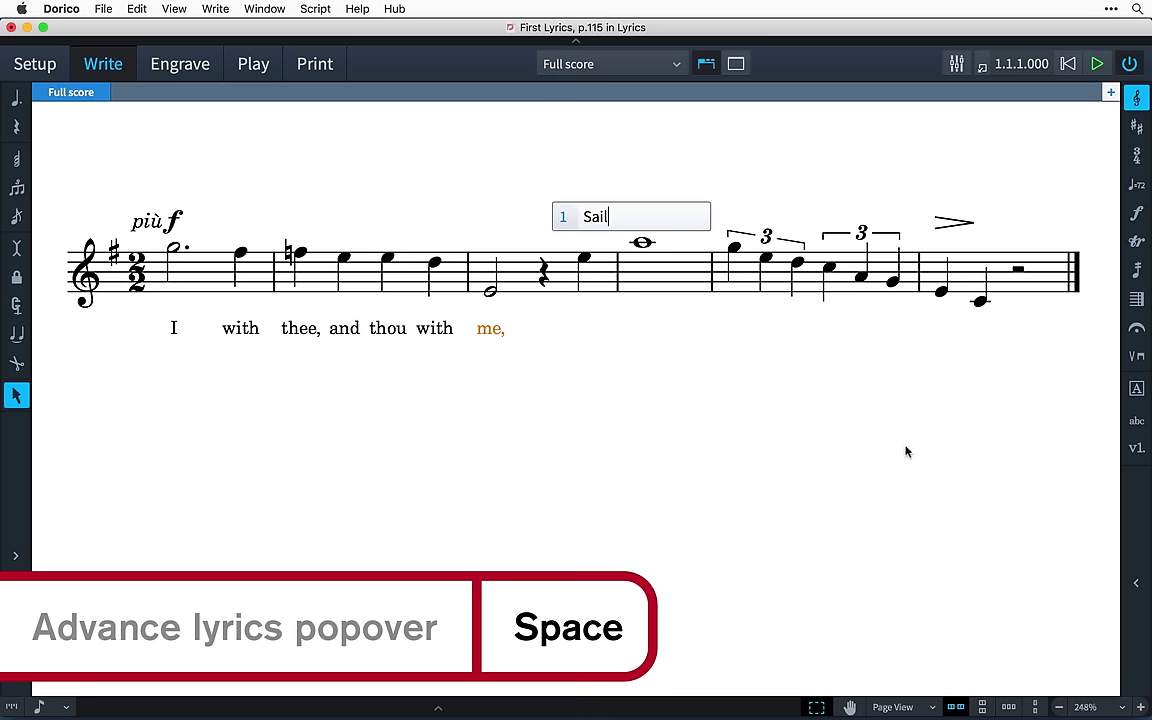
key(space)
text(forth)
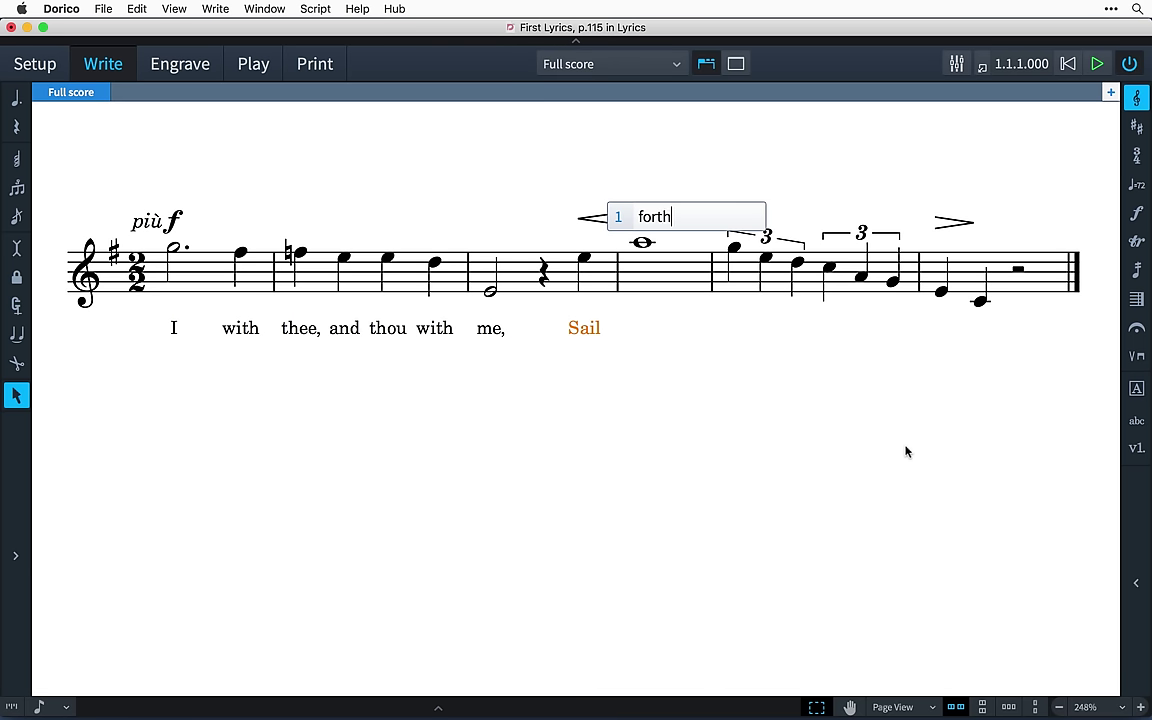
key(space)
text(steer)
key(space)
text(f)
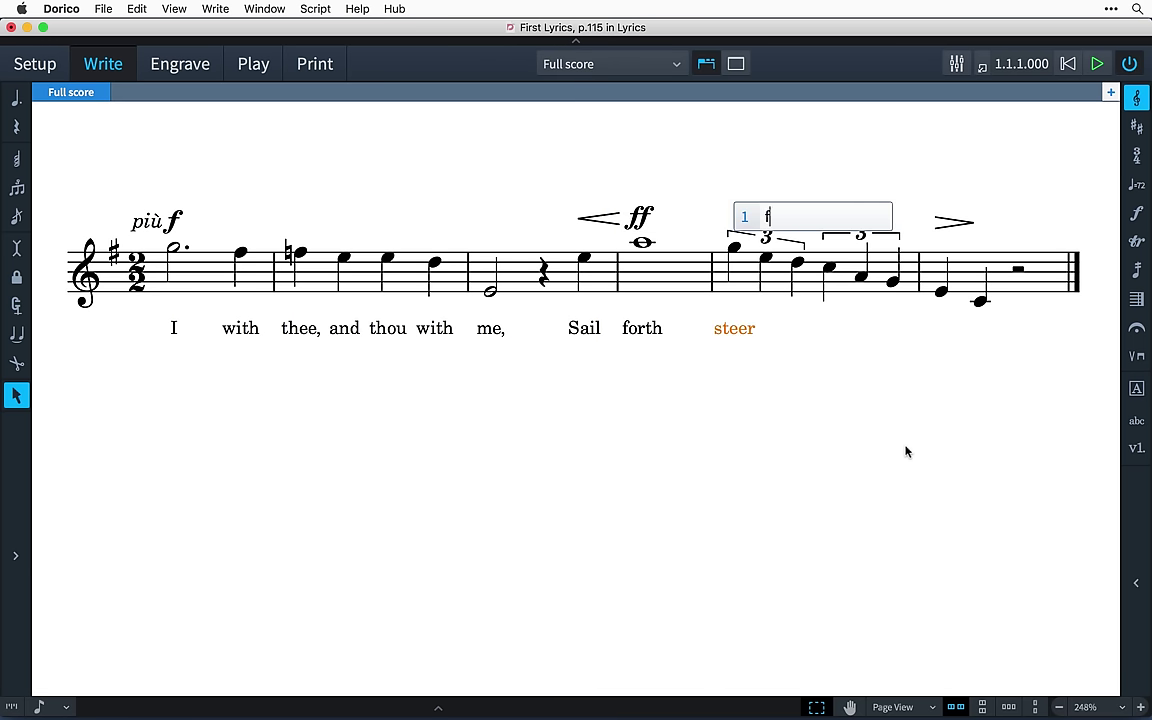
text(or)
key(space)
text(th)
key(space)
text(deep)
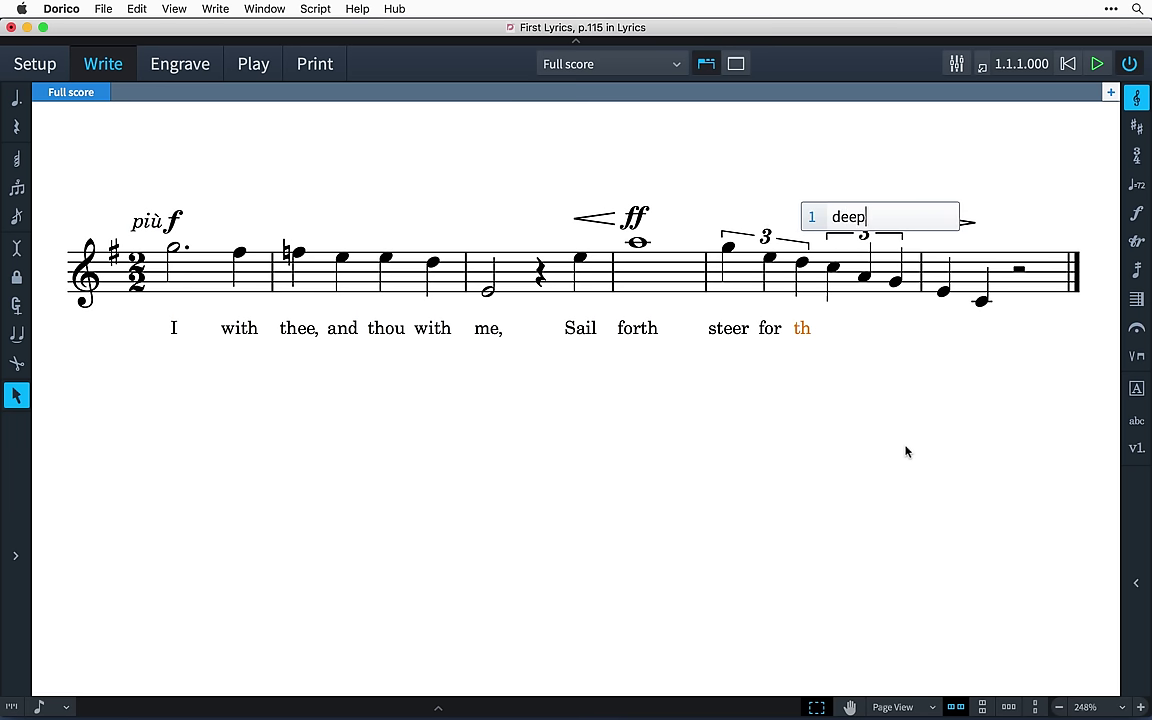
key(space)
- Correct 'th' to 'the', then finish the line with 'wa-ters on-ly,'
text(w)
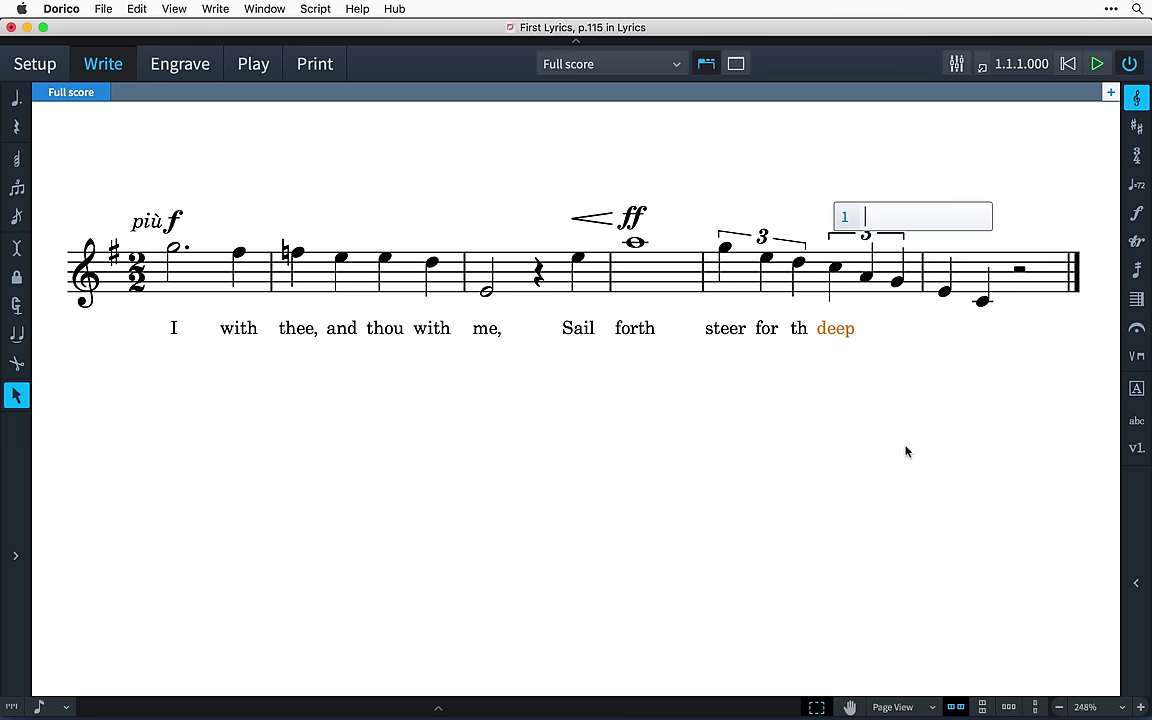
key(shift+space)
key(shift+space)
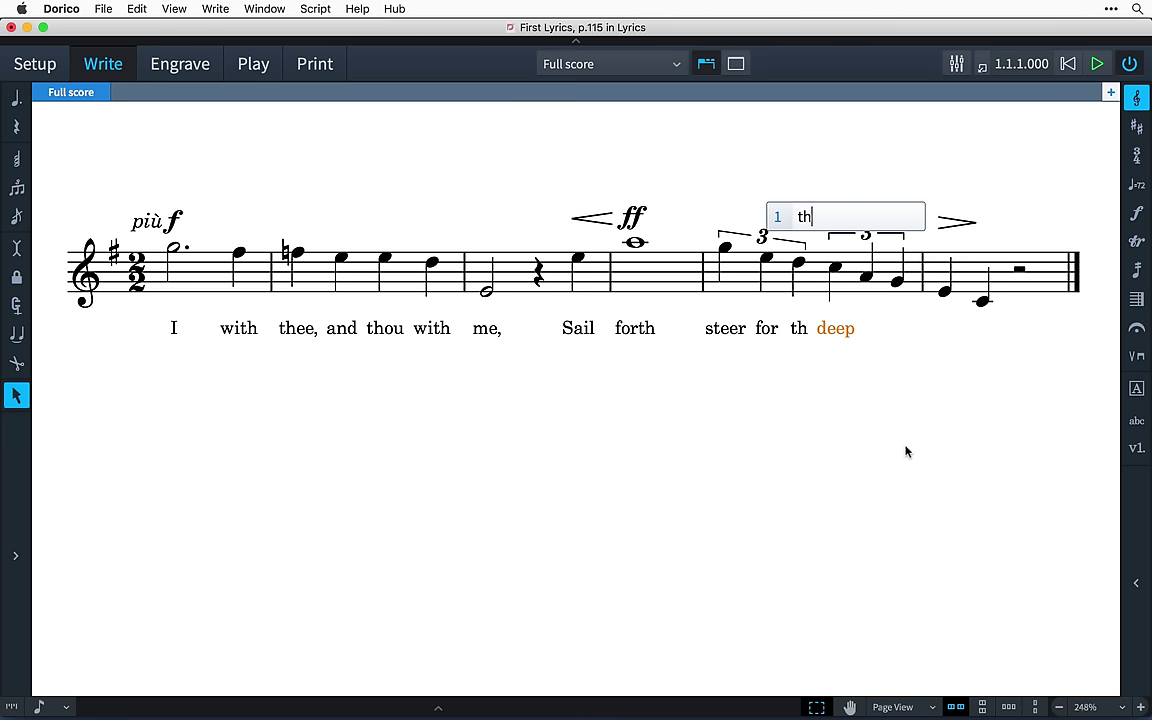
text(e)
key(space)
key(space)
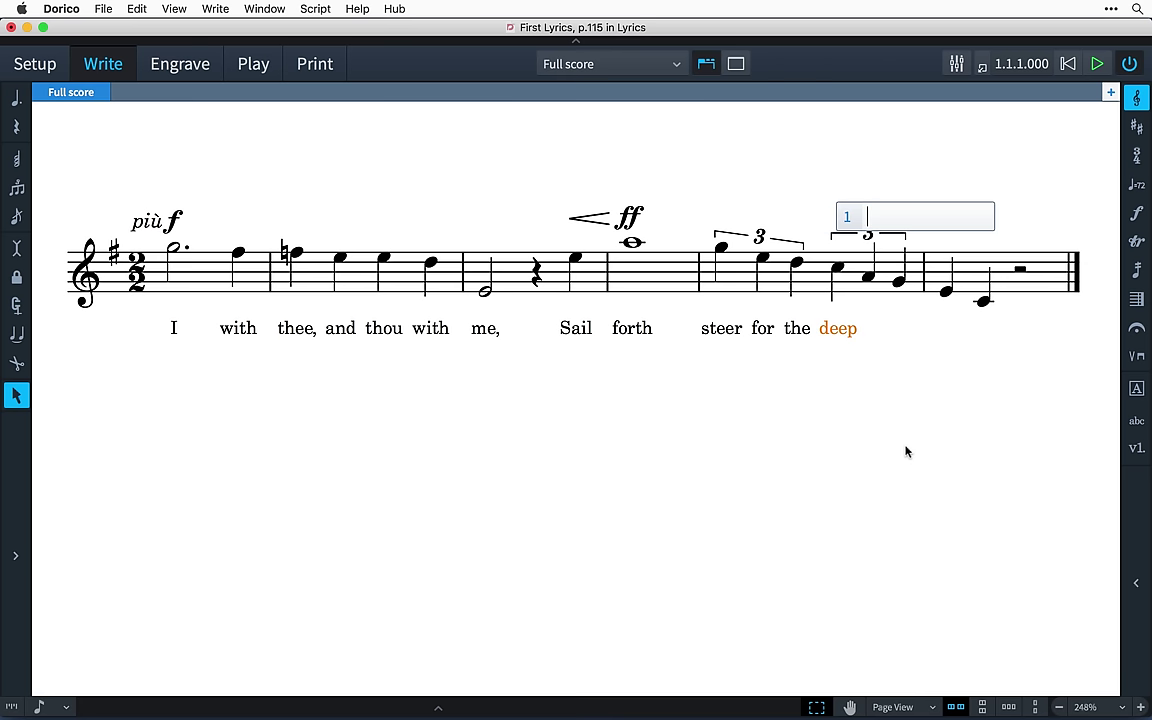
text(wa)
key(minus)
text(ters)
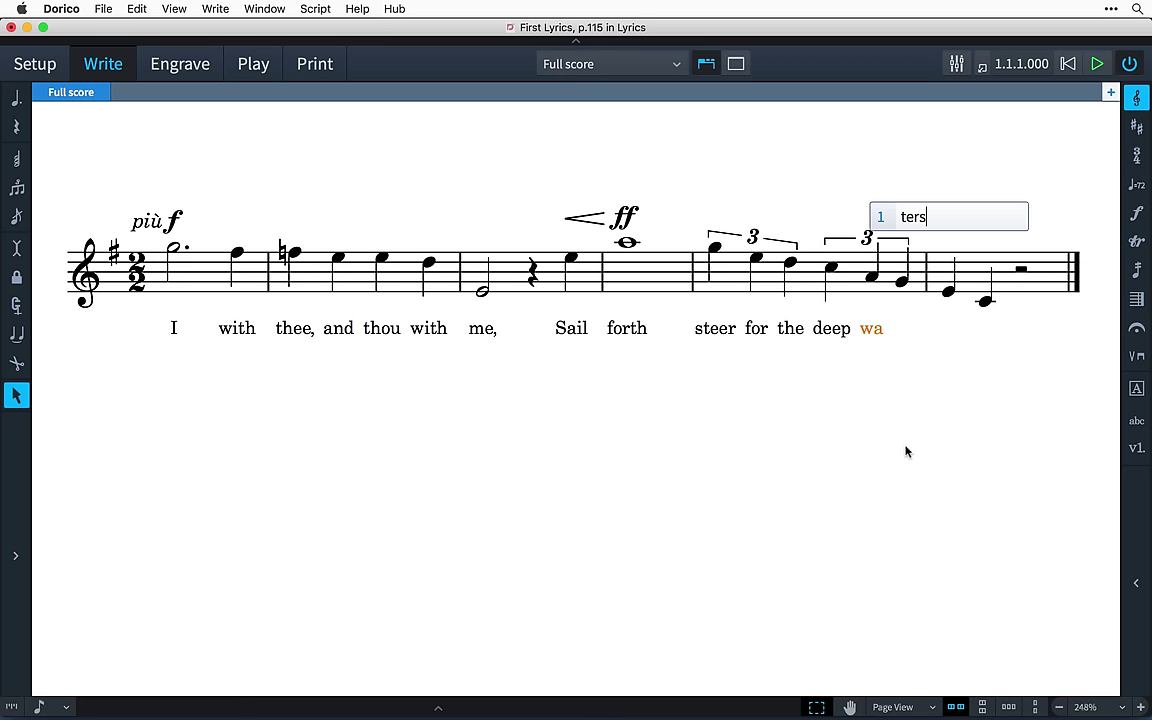
key(space)
text(on)
key(space)
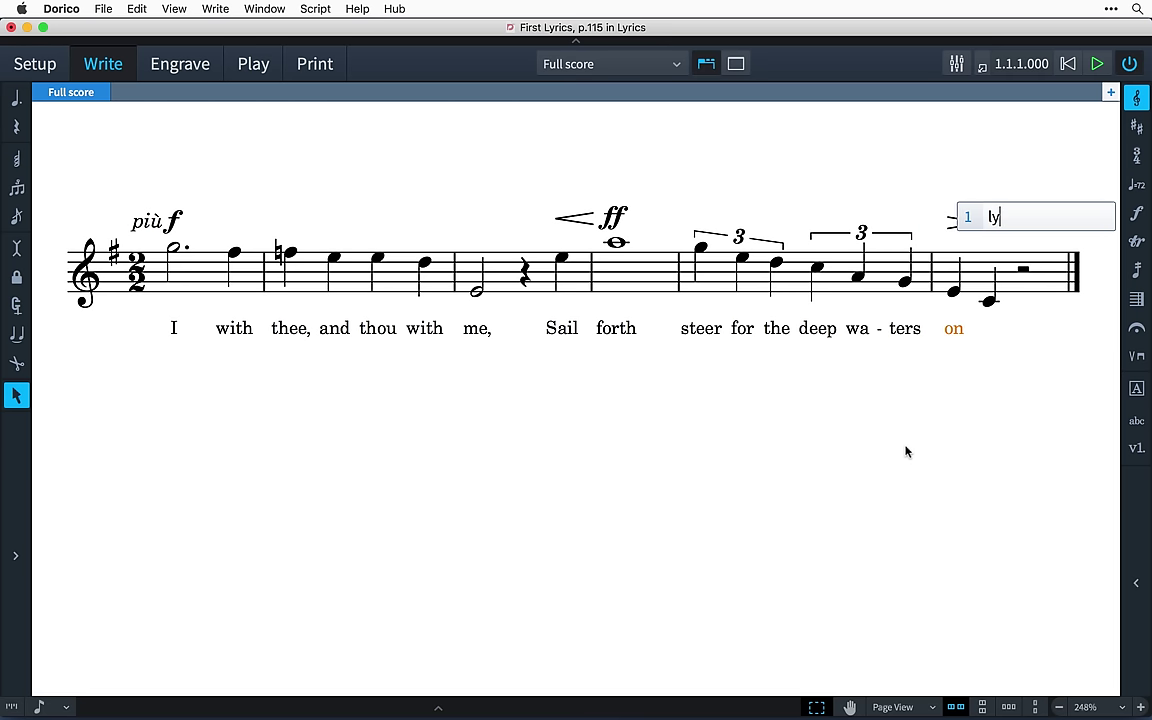
text(ly,)
key(Return)
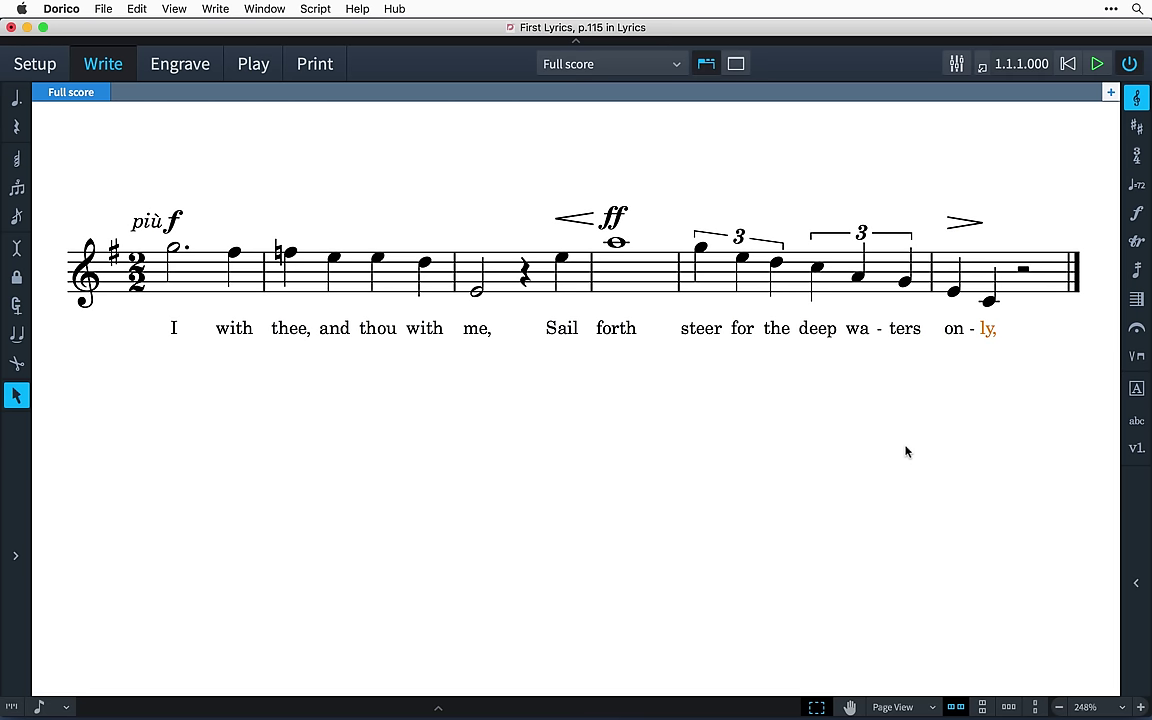
key(Escape)
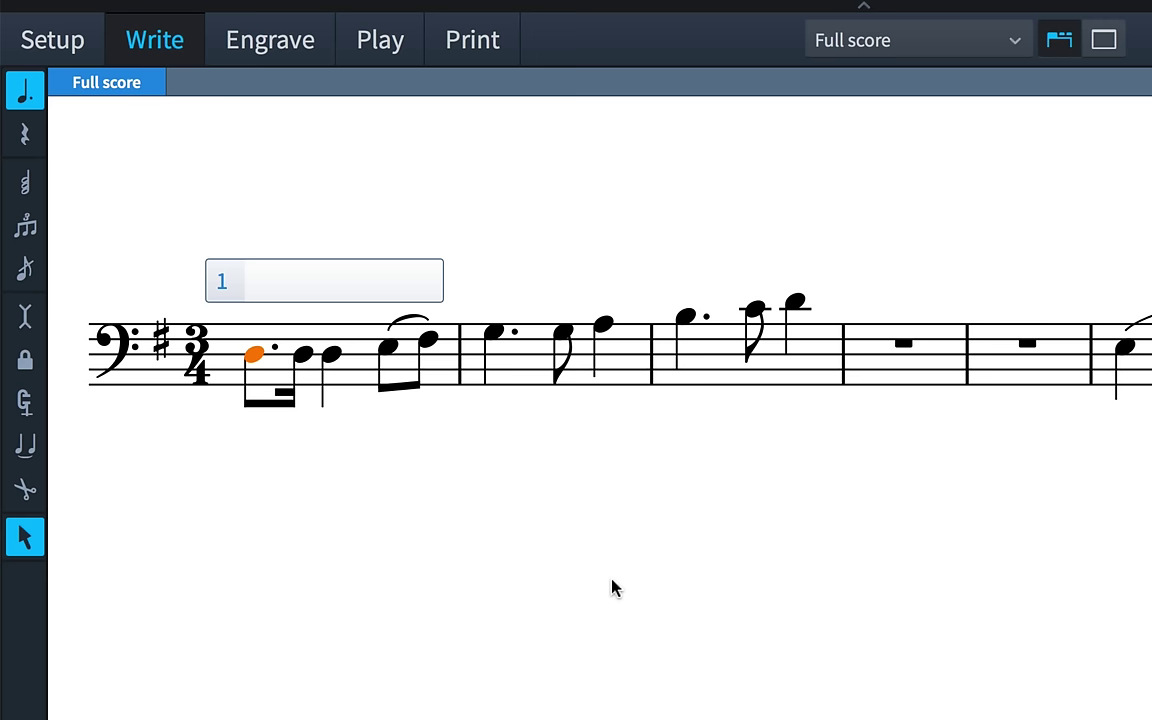
- Enter 'Fol-low-ing the state-ly and' with hyphens between syllables
text(Fol)
key(minus)
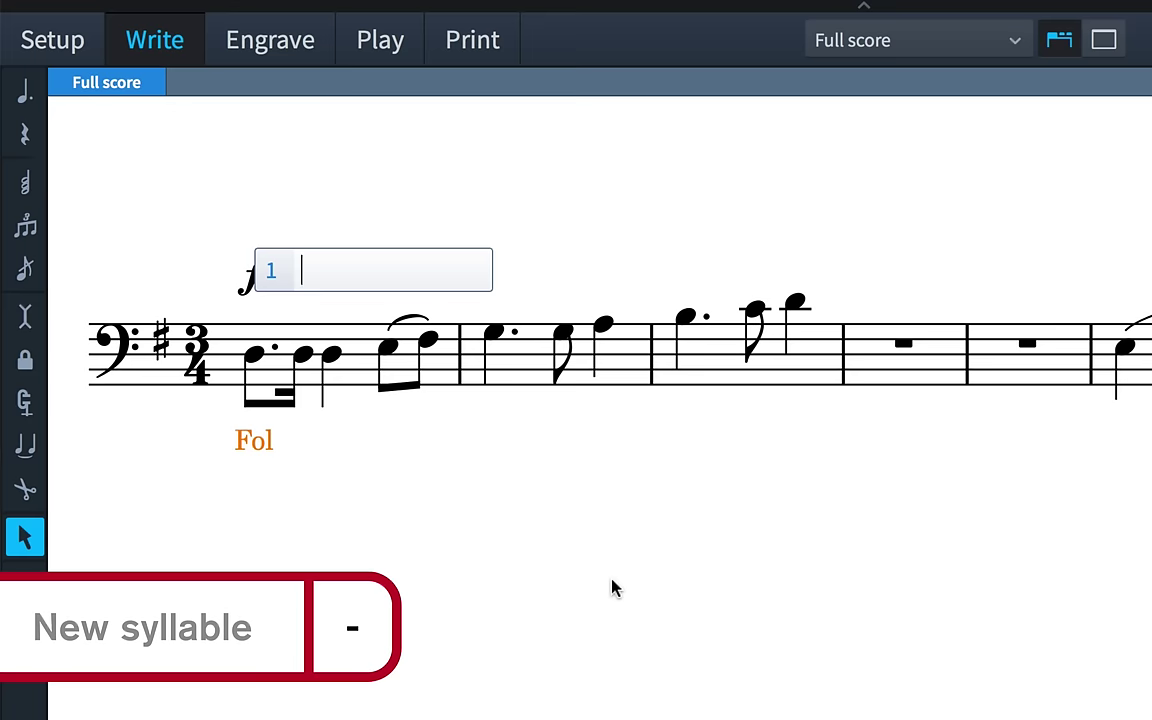
text(low)
key(minus)
text(ing)
key(minus)
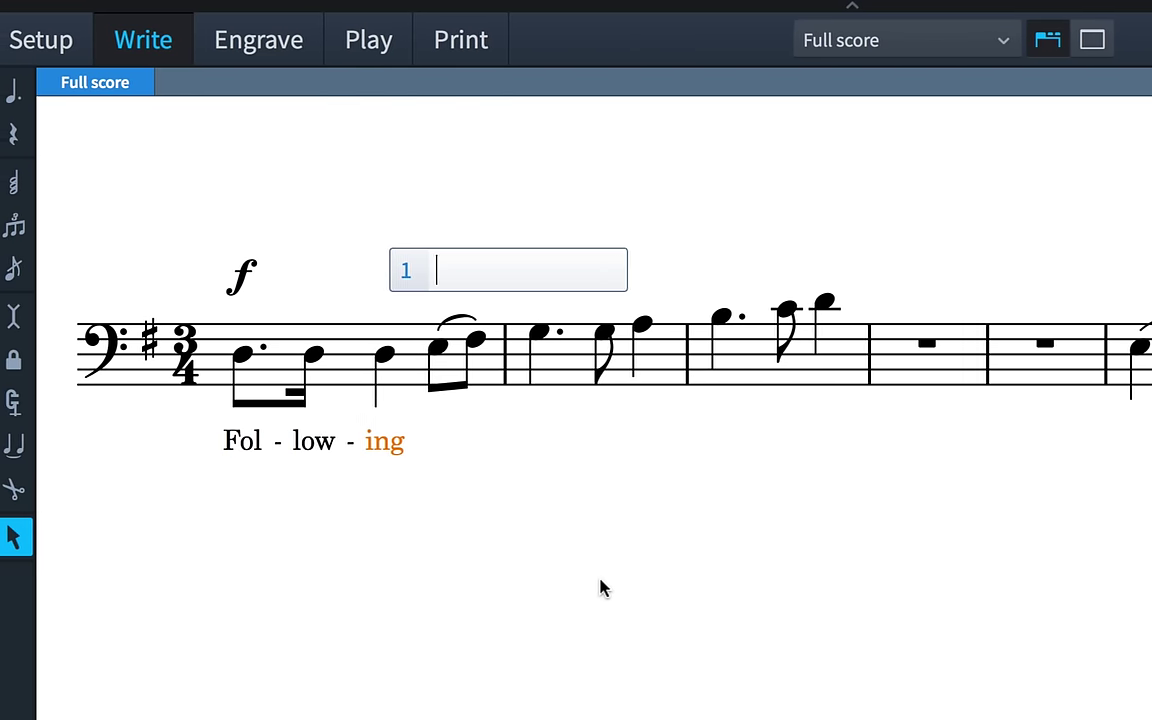
text(the)
key(space)
text(state)
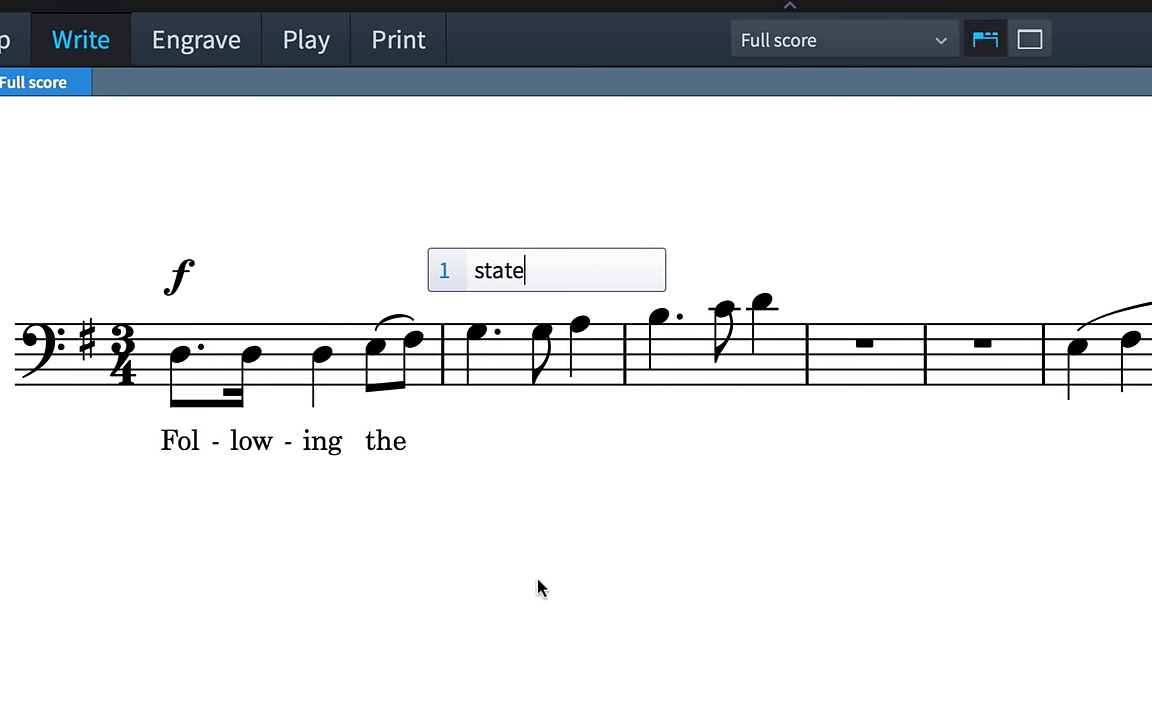
key(minus)
text(ly)
key(space)
text(and)
key(space)
- Add 'ra-pid ship, fol-low-ing,' with the hyphen stretched across the slurred notes
text(r)
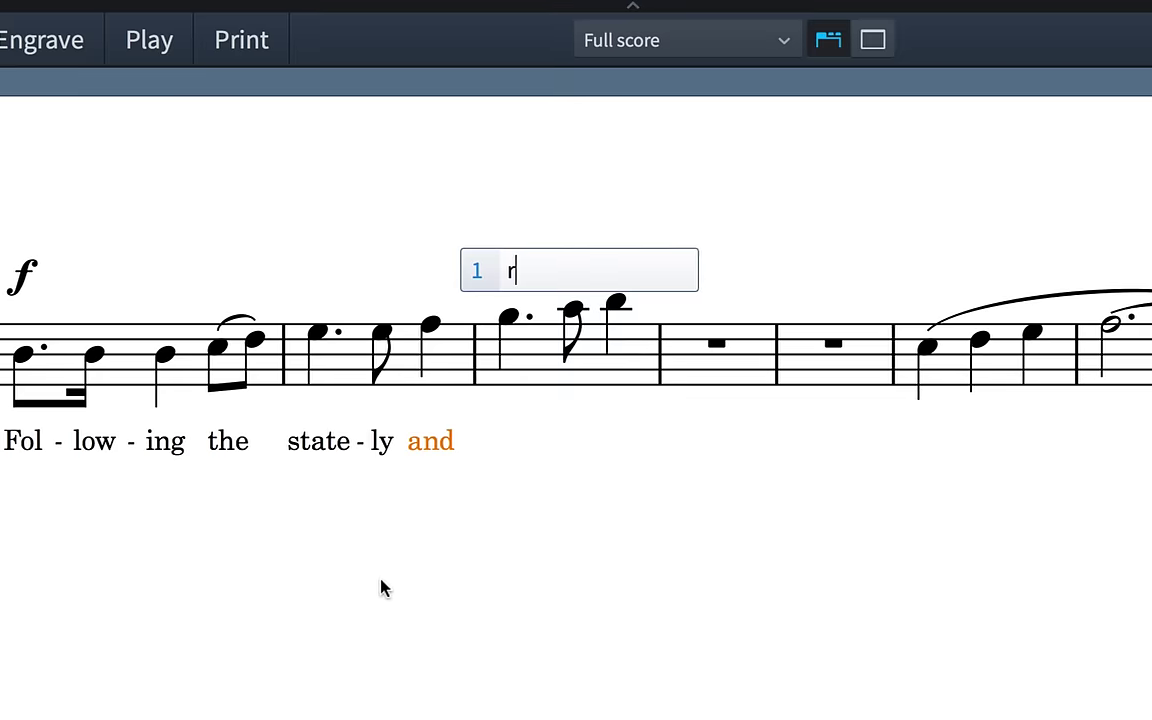
text(a)
key(minus)
text(pid)
key(space)
text(sh)
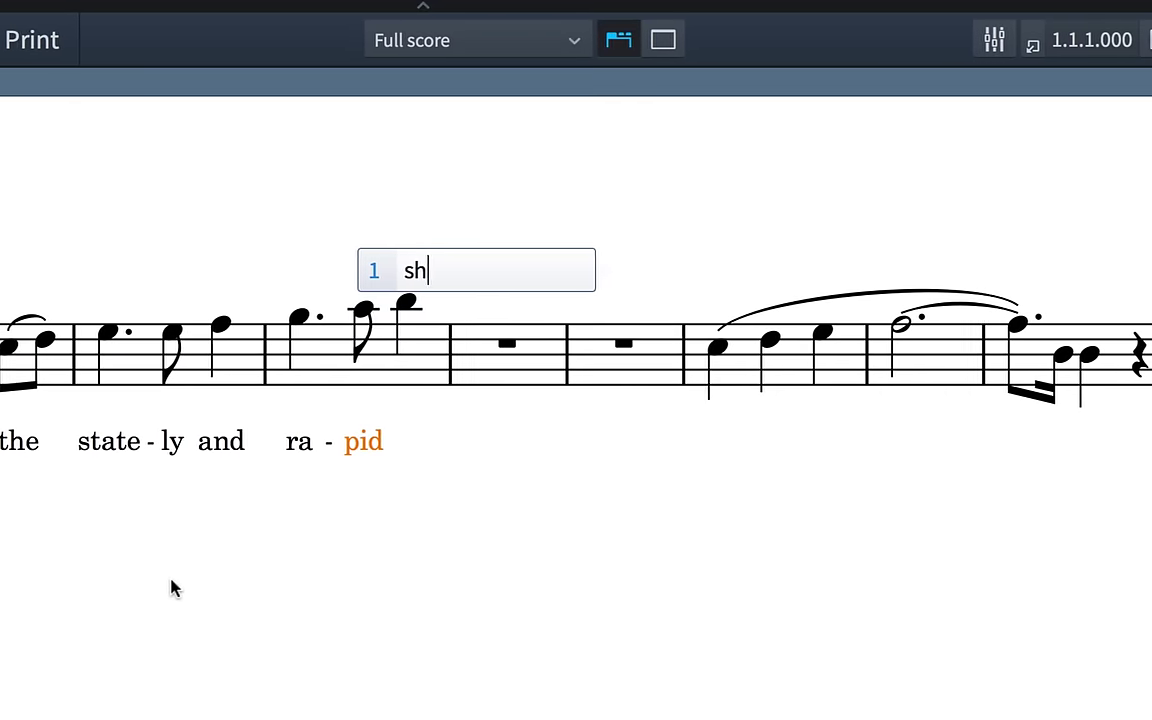
text(ip,)
key(space)
text(fol)
key(space)
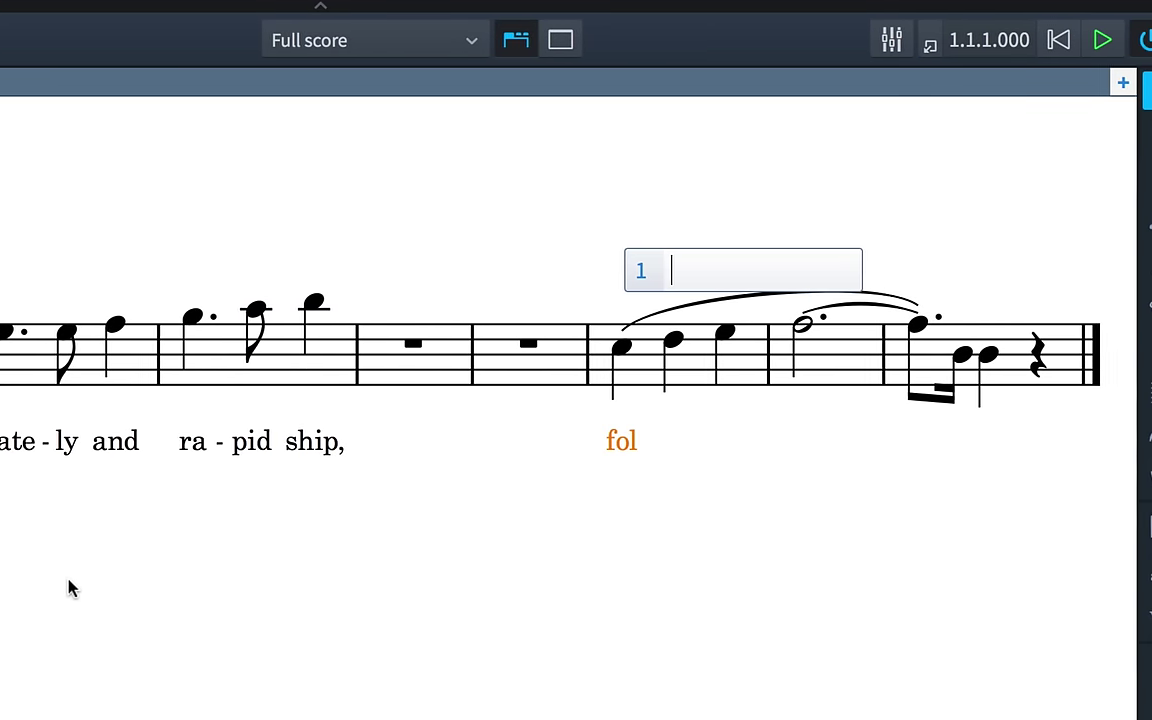
key(space)
key(space)
key(space)
text(l)
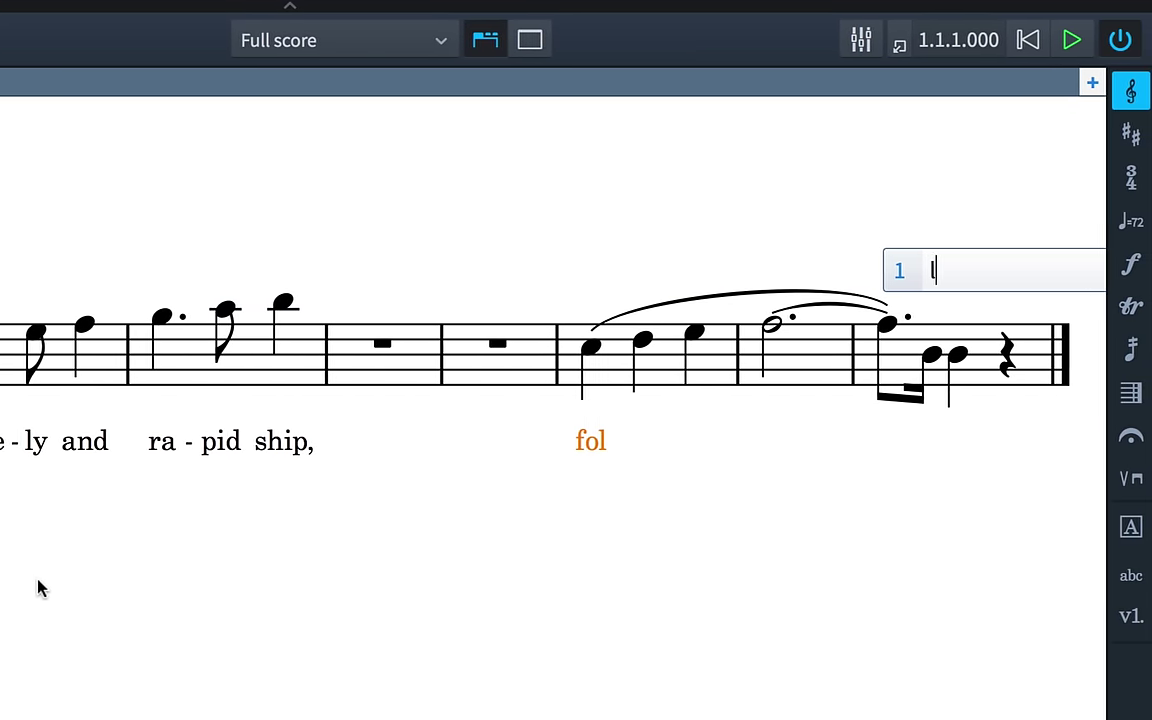
text(ow)
key(minus)
text(ing,)
key(Return)
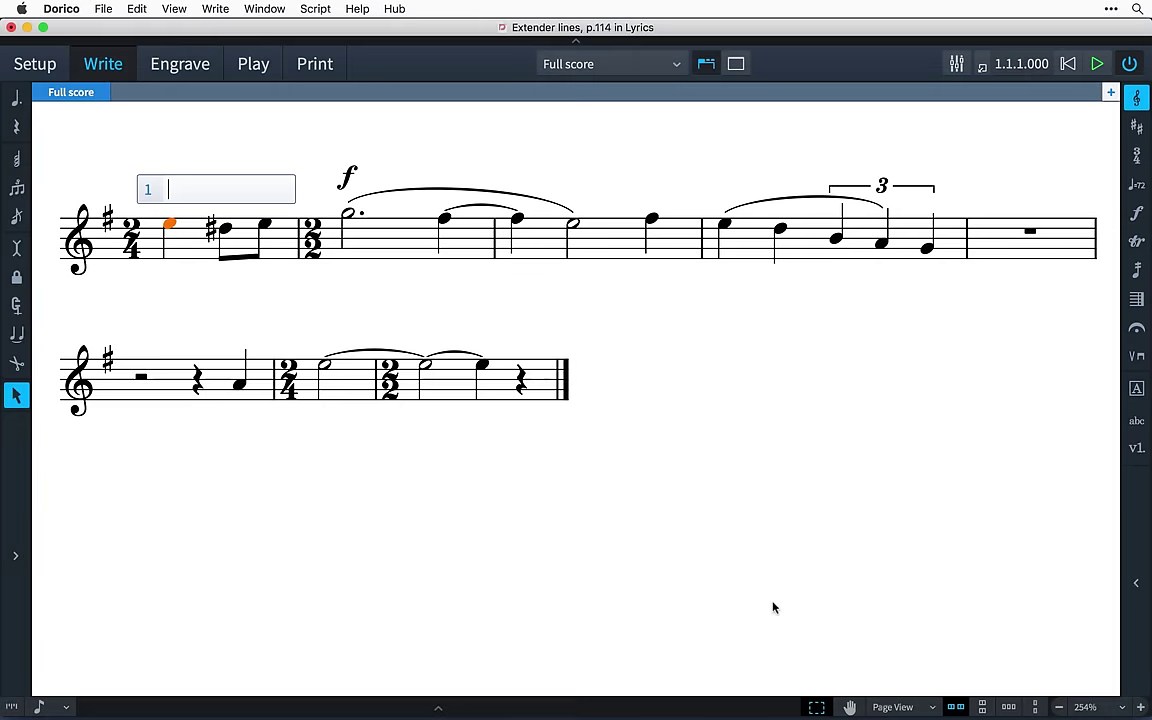
- Enter 'Reck-less O soul,' with an extender line after 'soul,'
text(Reck)
key(minus)
text(less)
key(space)
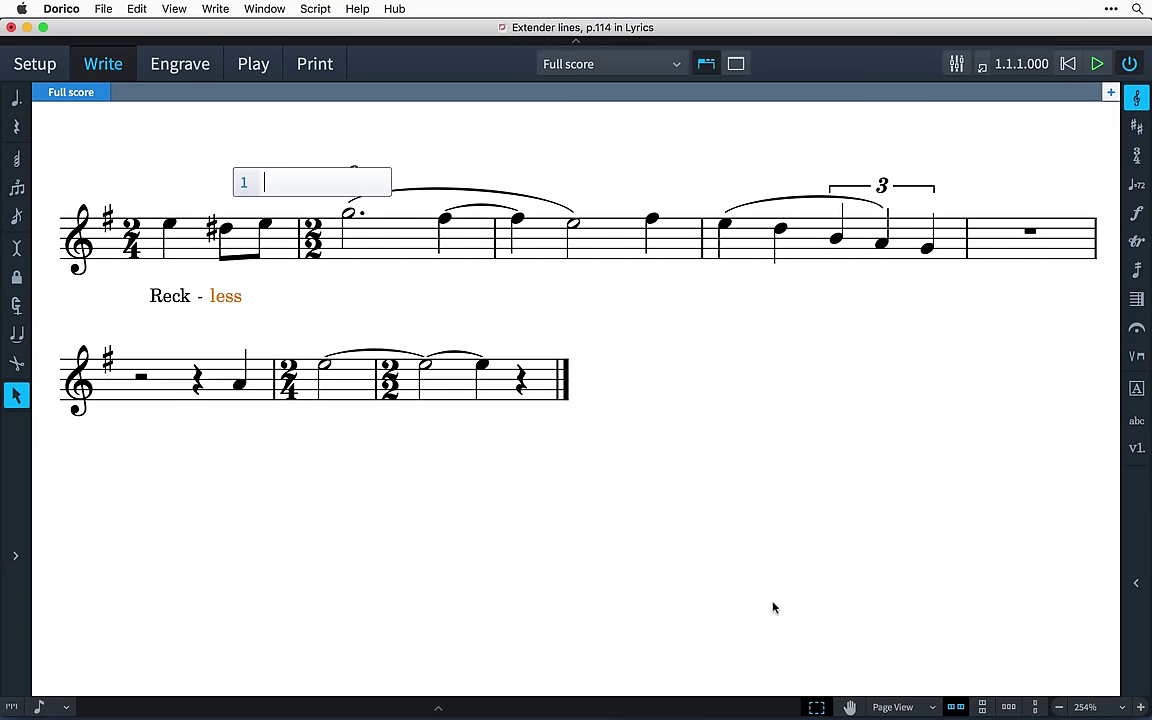
text(O)
key(space)
text(so)
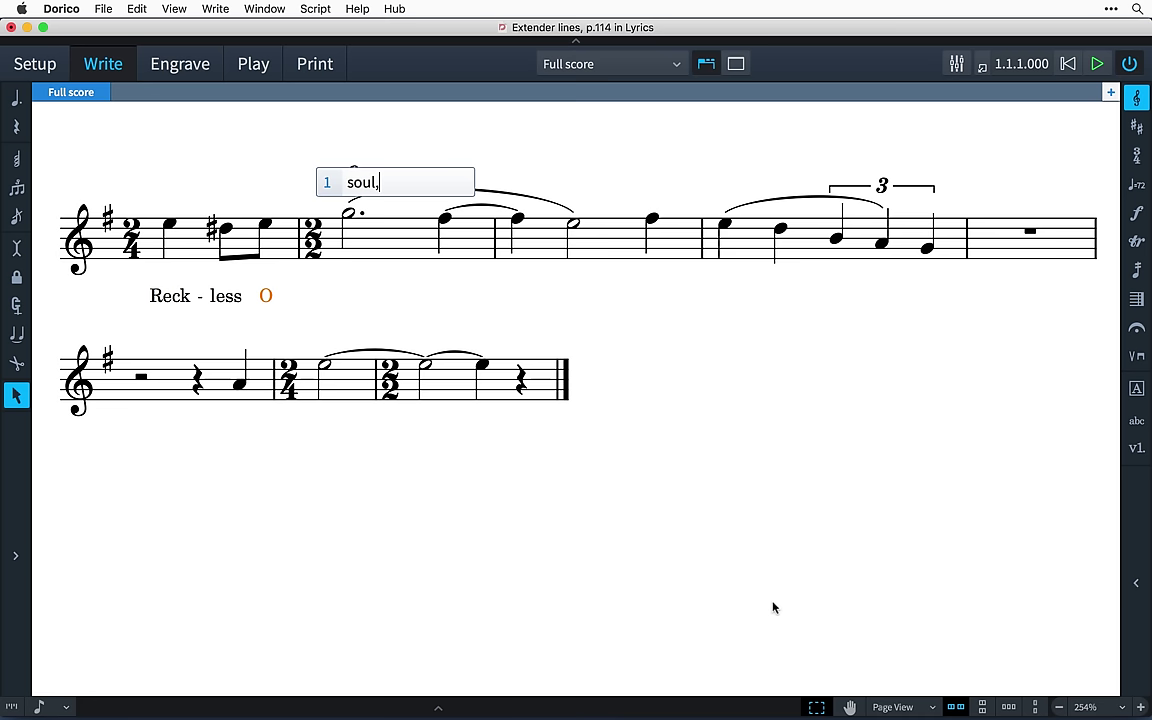
text(ul,)
key(space)
key(space)
key(space)
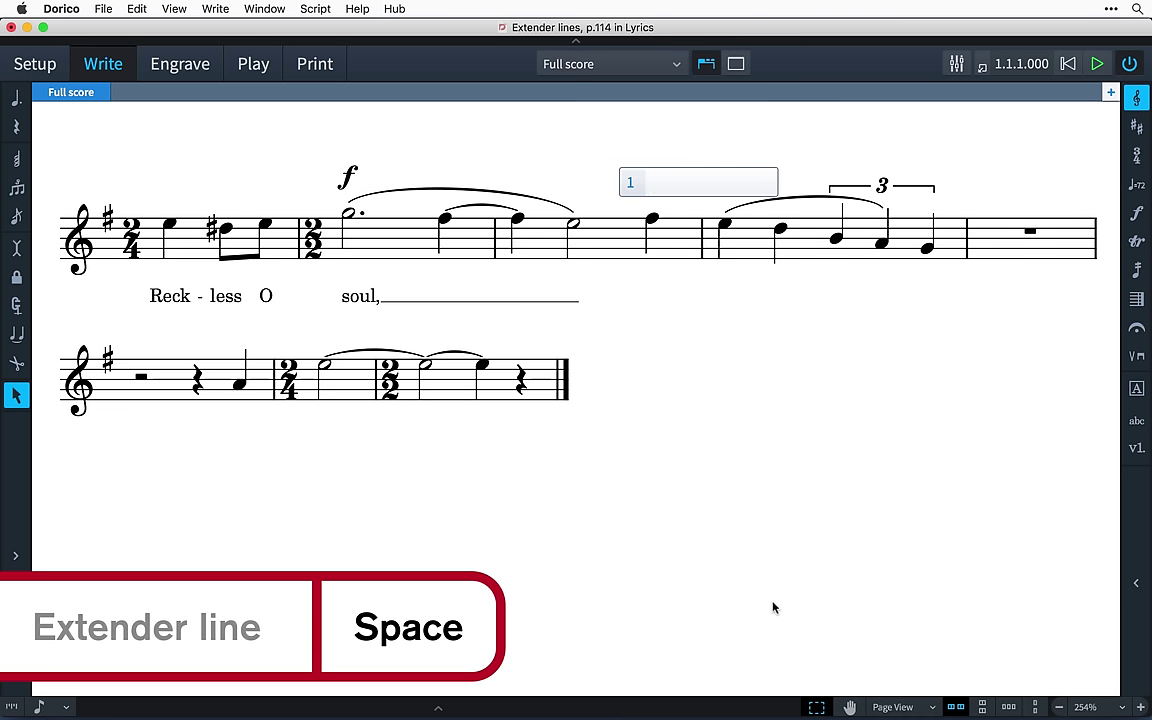
- Continue with 'ex-plor-ing,' spanning an extra note, then 'Sail forth'
text(ex)
key(minus)
text(plo)
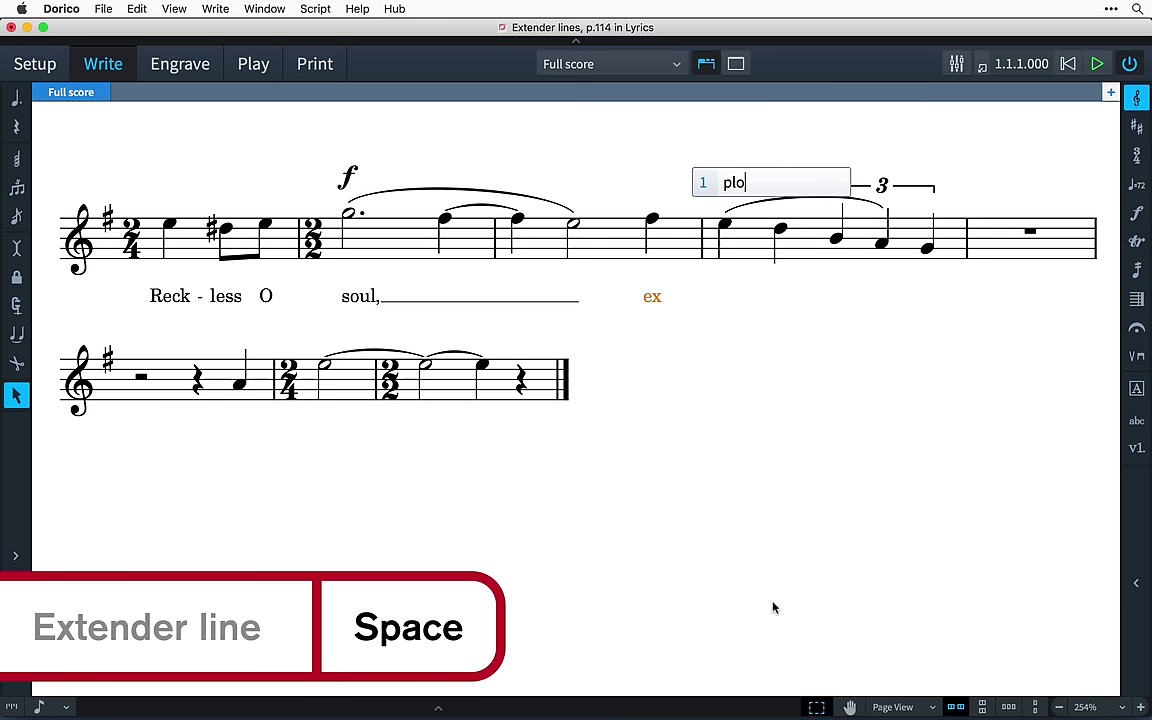
text(r)
key(minus)
key(space)
key(space)
key(space)
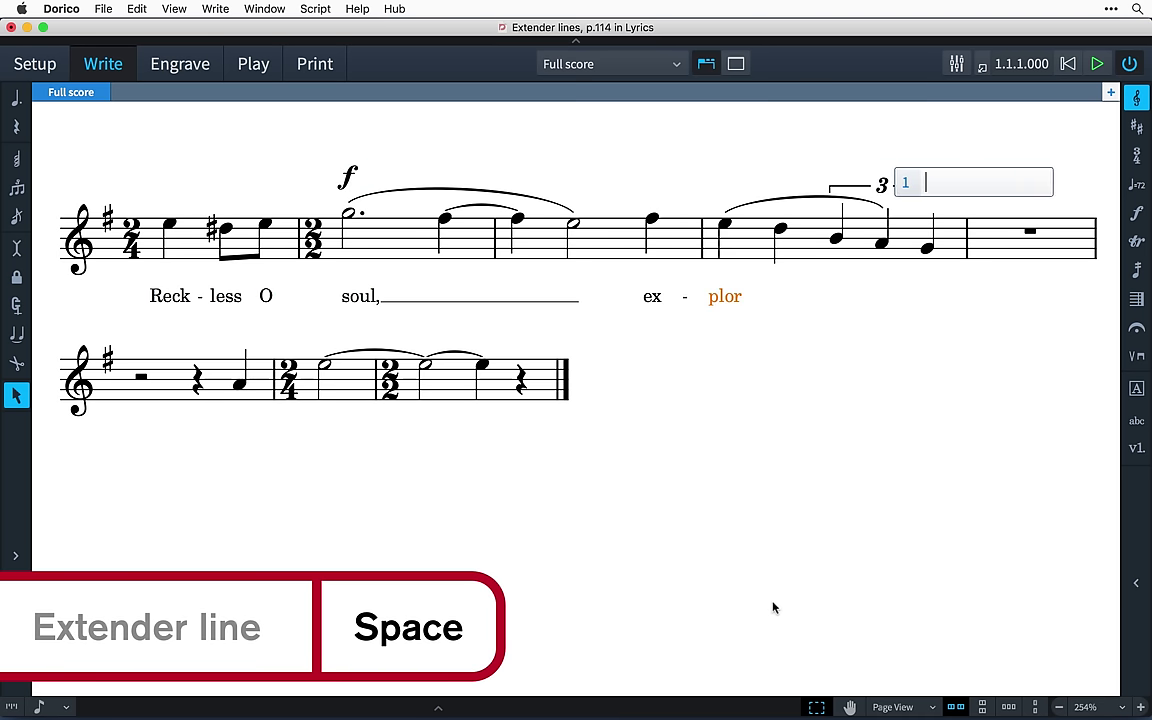
text(ing,)
key(space)
text(Sa)
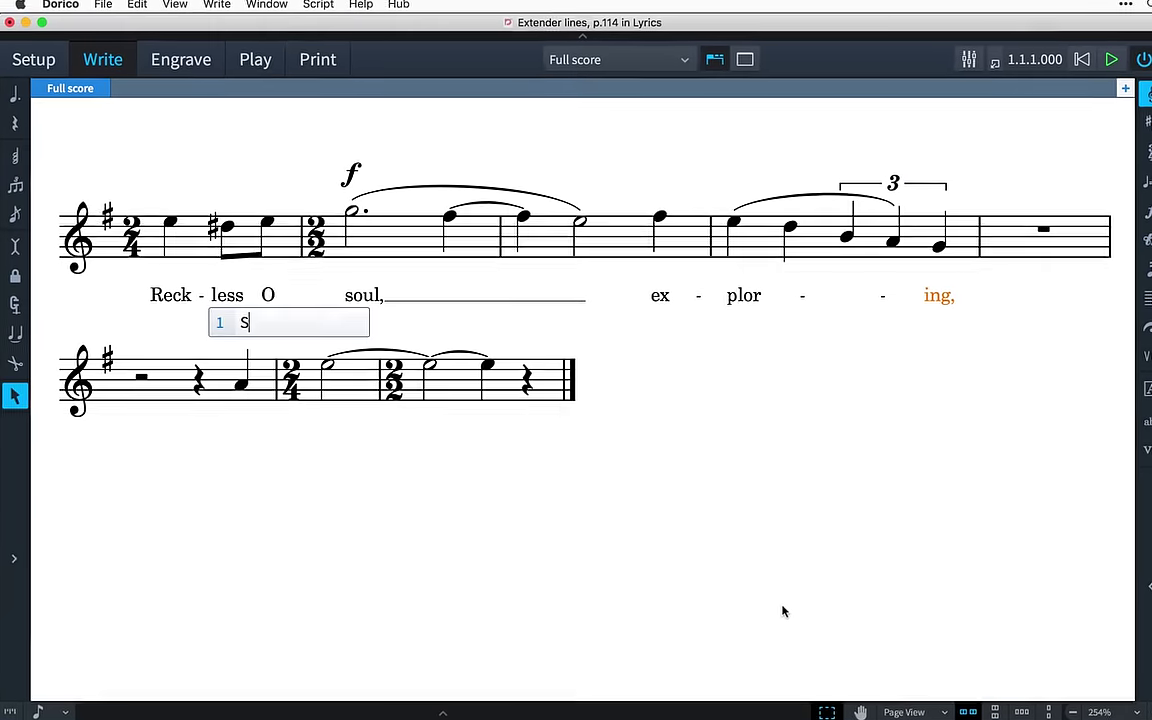
text(il)
key(space)
text(fort)
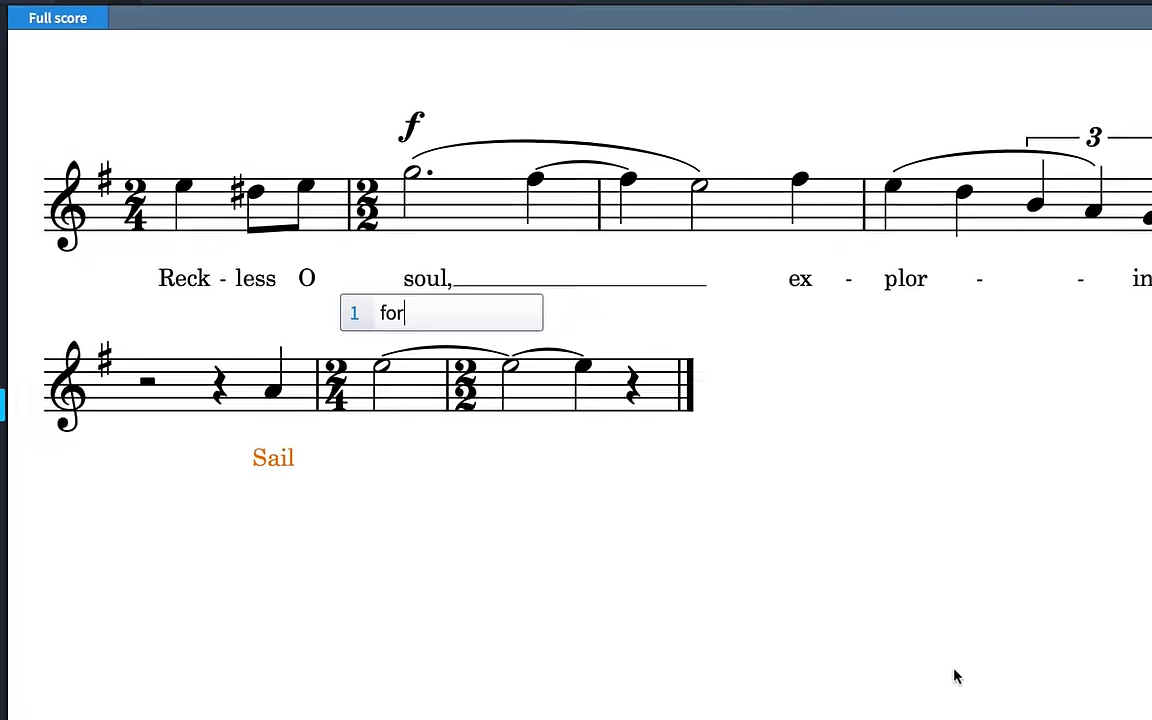
text(h)
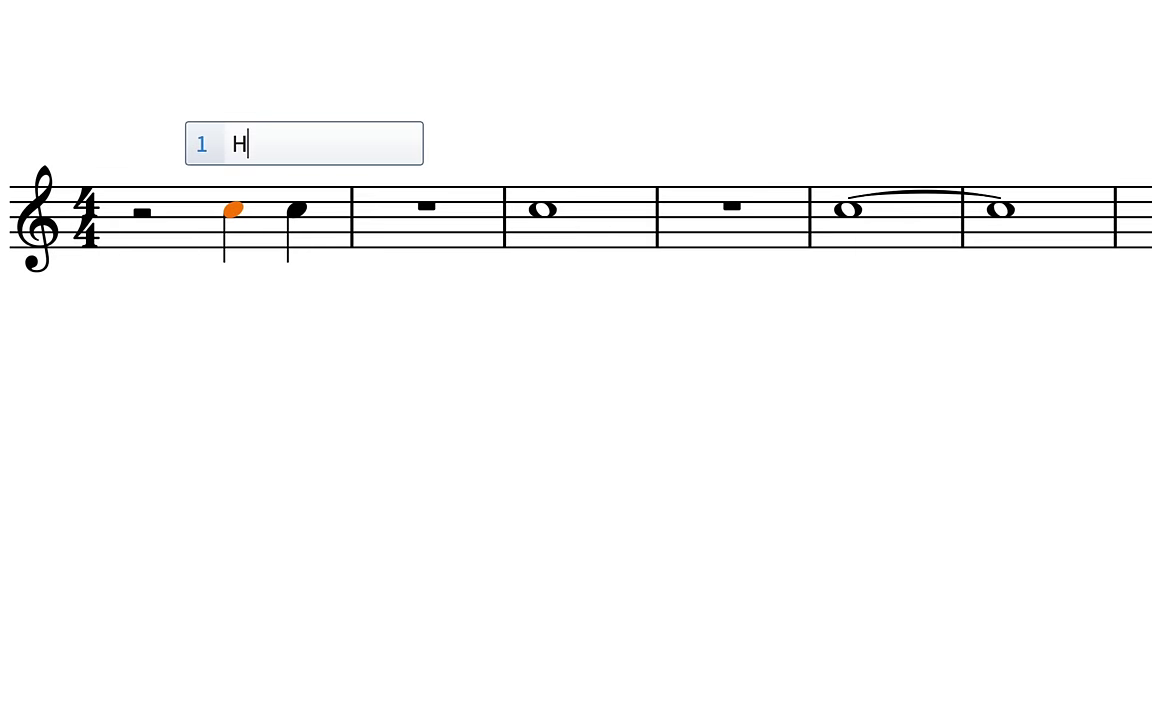
- Complete 'Hy-phens' over two notes, then type 'Hy-phens!' with an in-lyric hyphen for one note
key(minus)
text(phe)
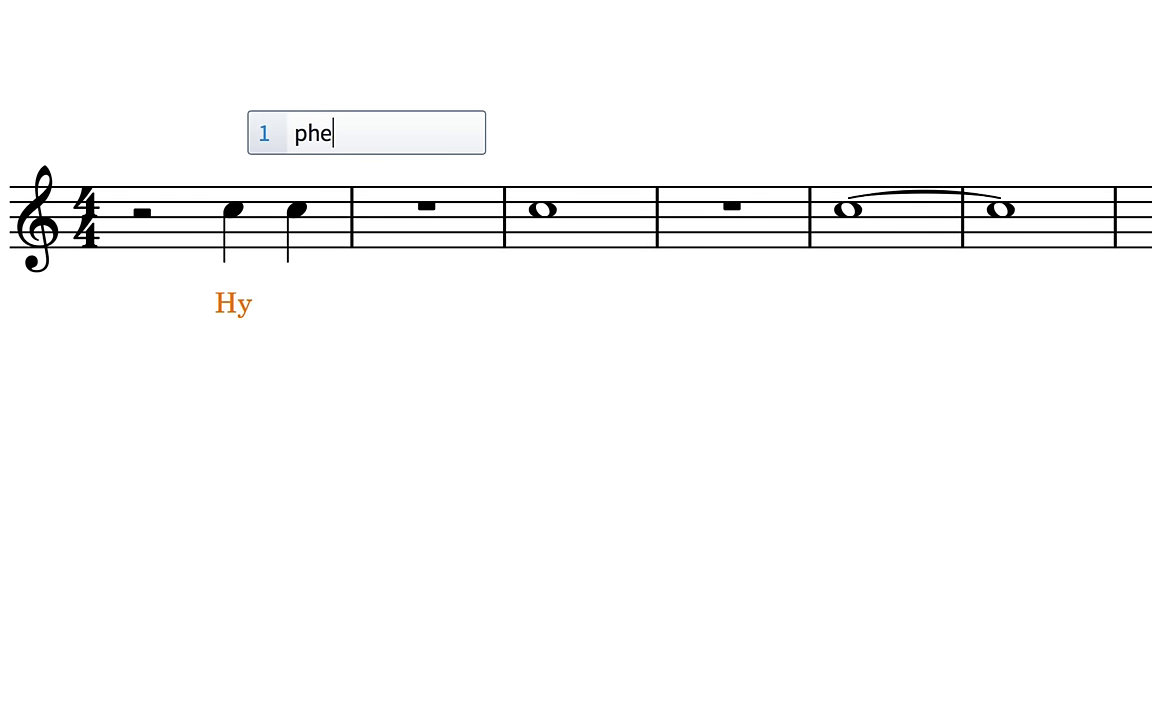
text(ns)
key(space)
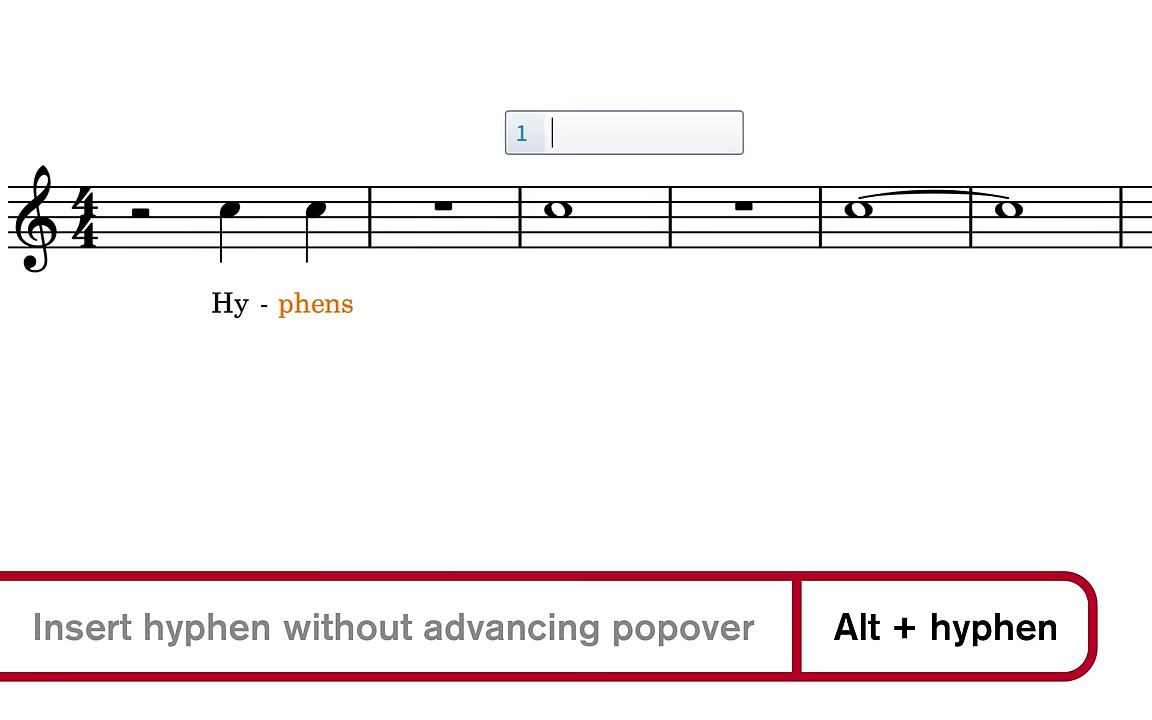
text(Hy)
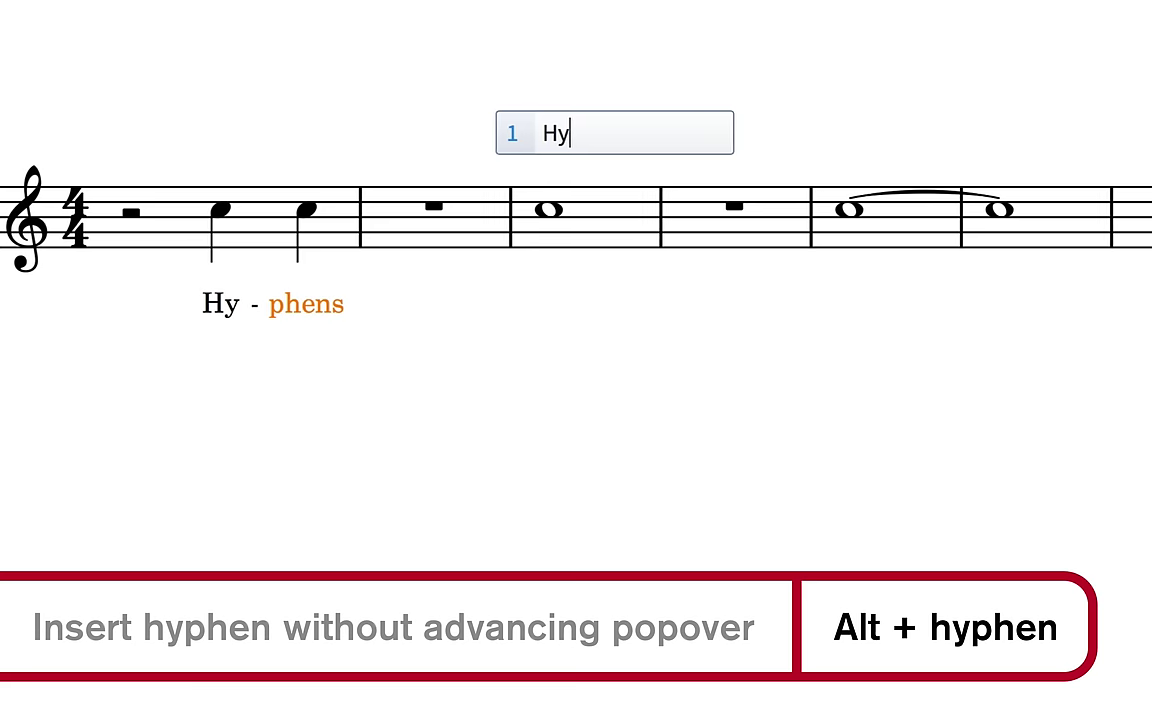
key(alt+minus)
text(phens)
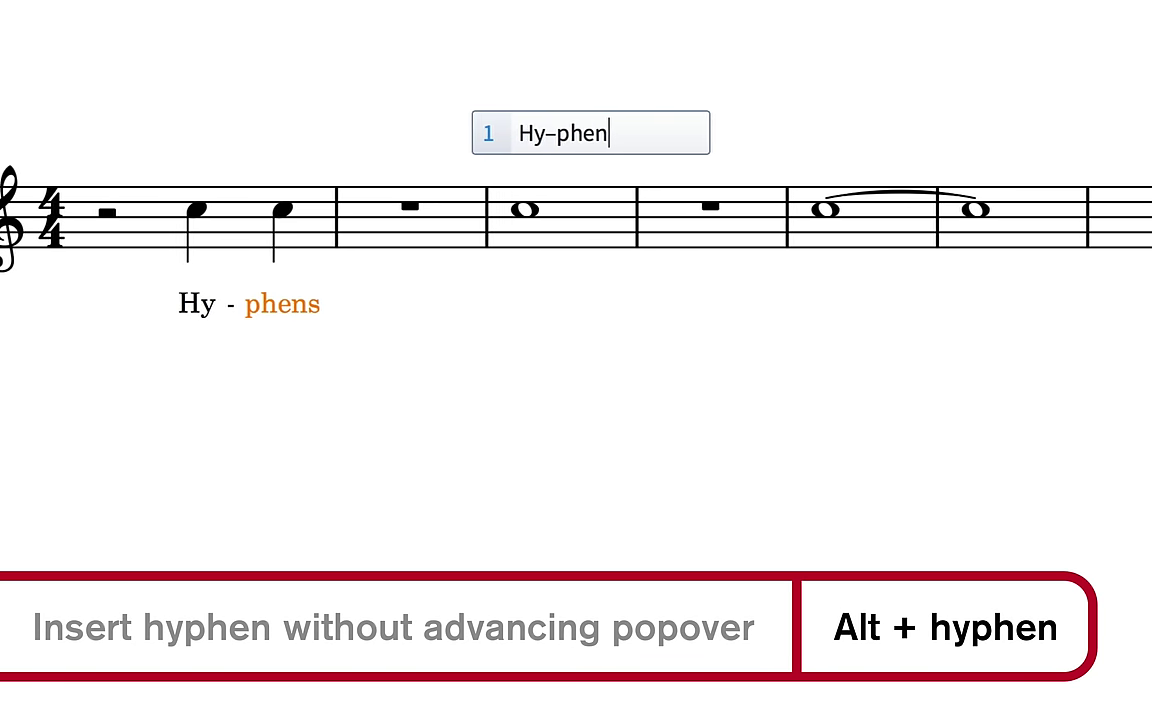
text(!)
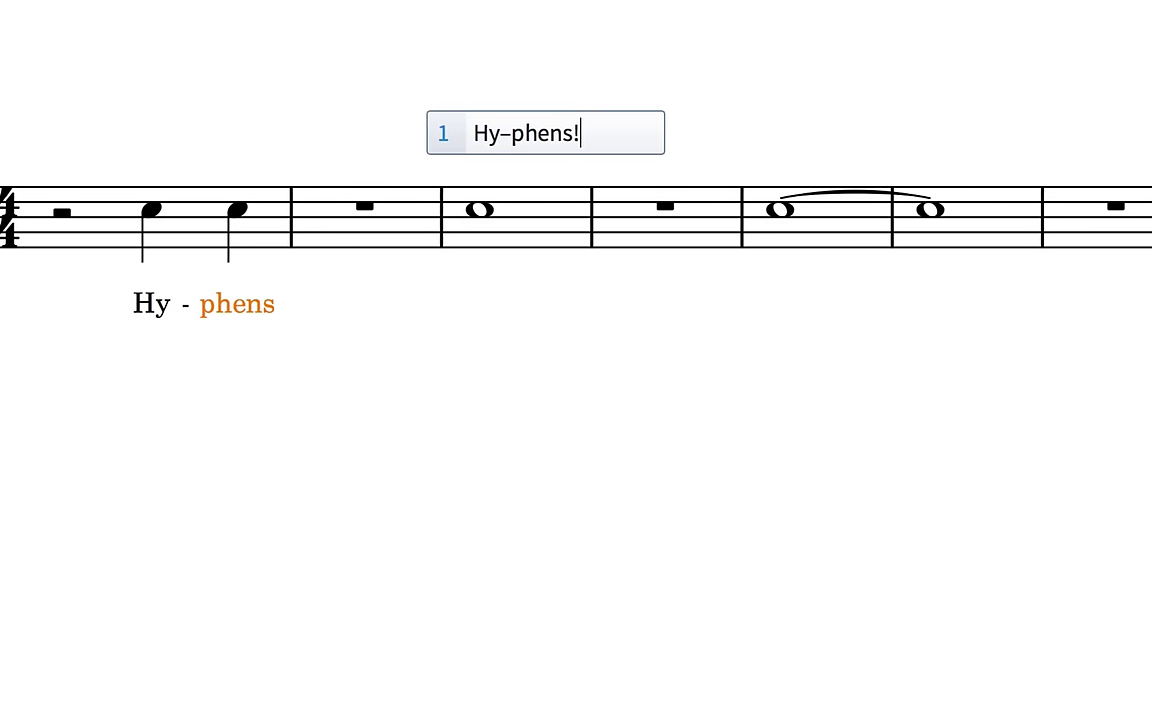
- Commit 'Hy–phens!' on one note and enter 'Many words to a note' under a single note
key(space)
text(Many)
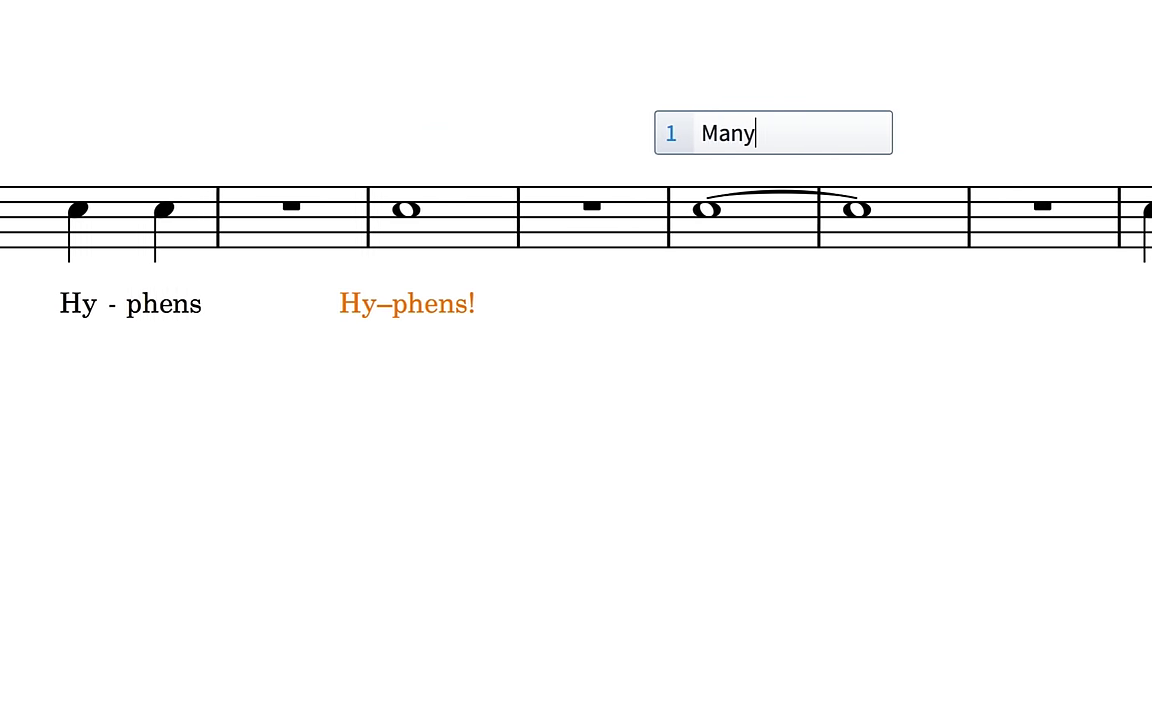
key(shift+alt+space)
text(words to a note)
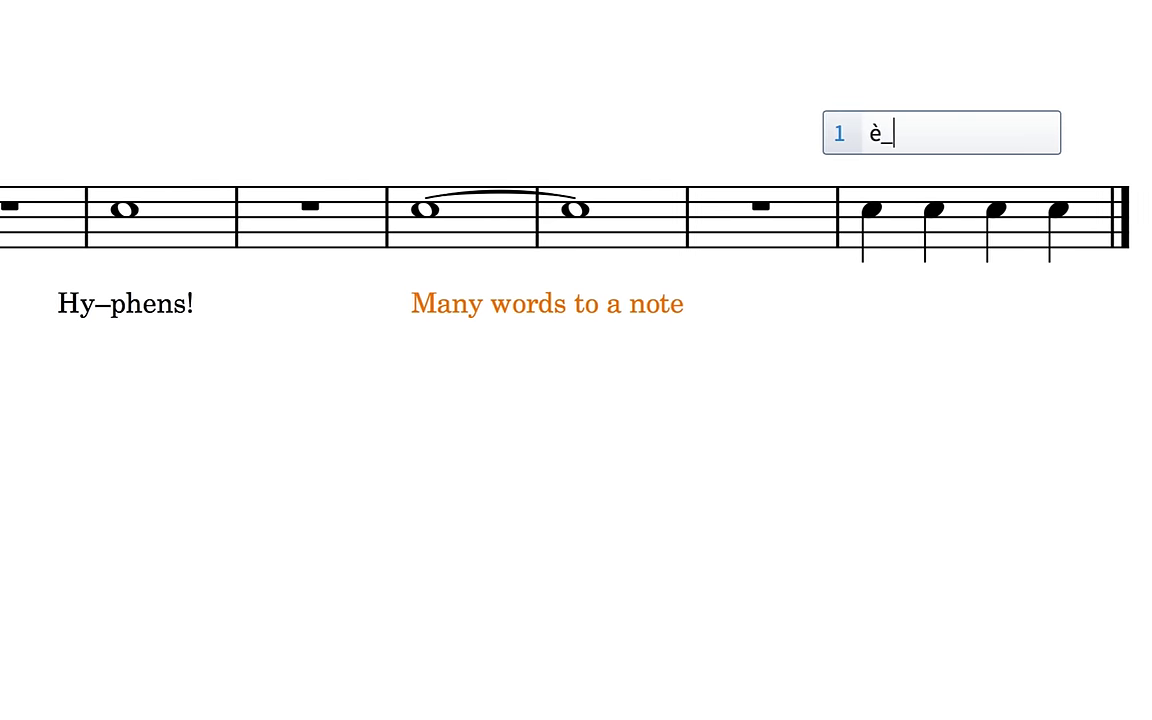
- Set the elided 'è il mio a-mo-re' across the last four notes
key(space)
text(mio_a)
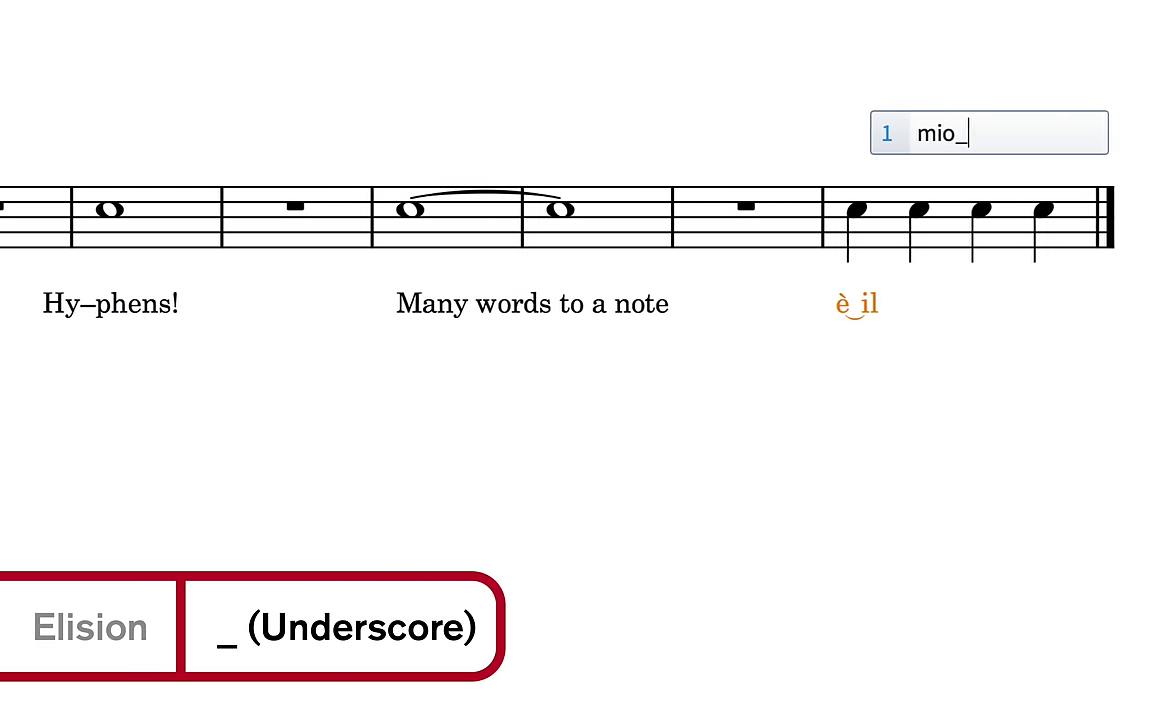
key(space)
text(mo)
key(minus)
text(re)
key(Return)
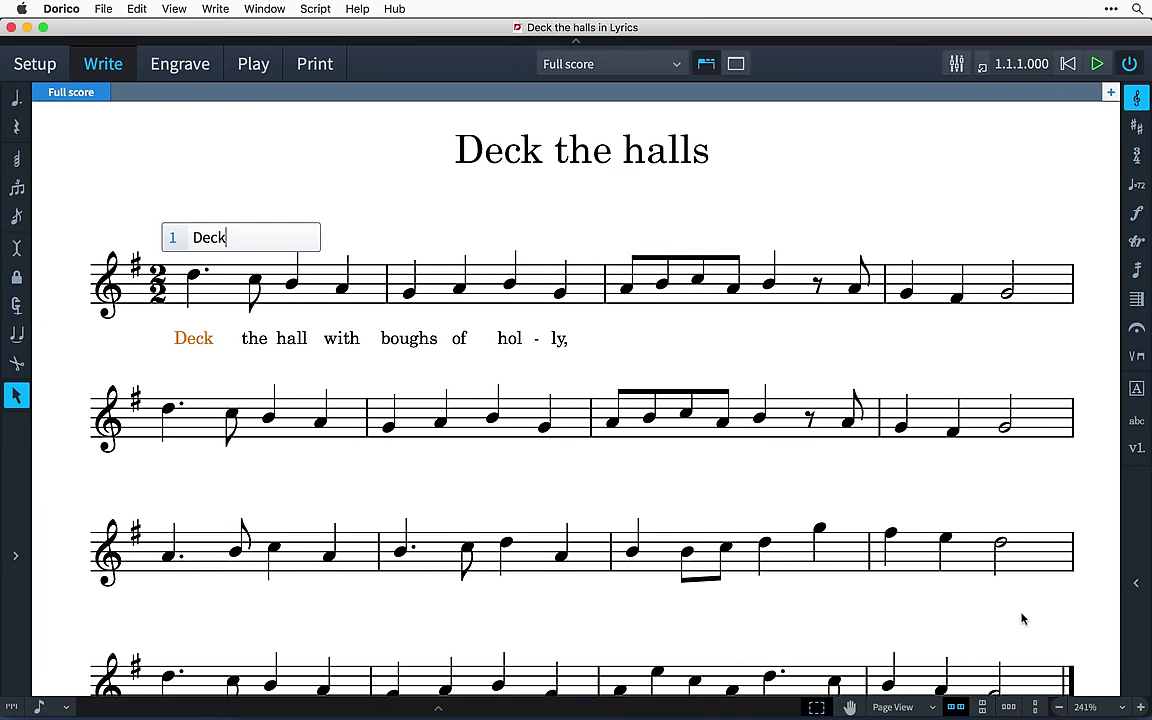
- Add verse 2 'See the flow-ing bowl be-fore us,' and begin verse 3 with 'Fast a-way'
key(Down)
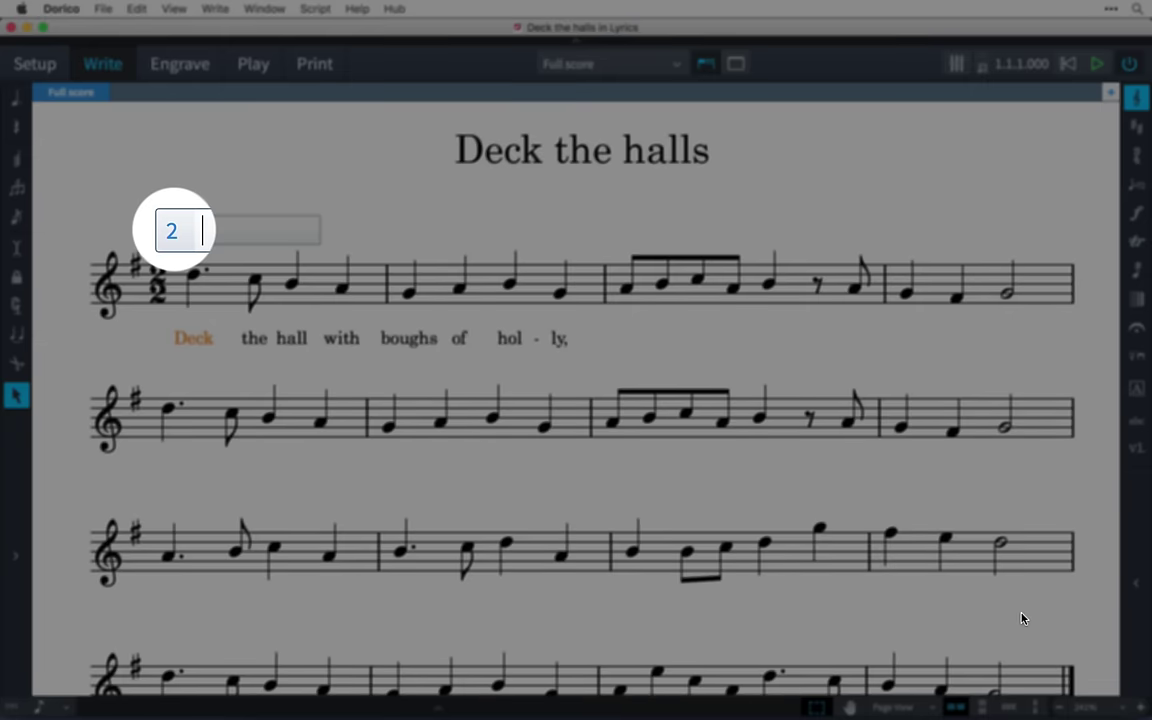
text(See)
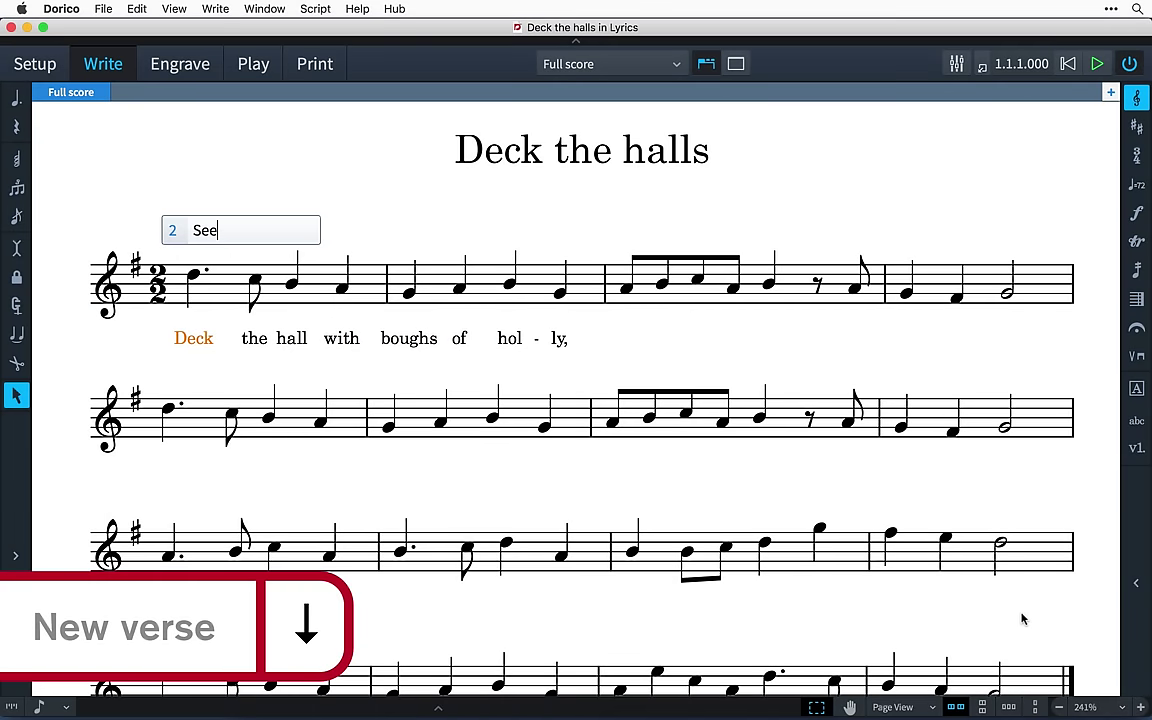
text( the flo)
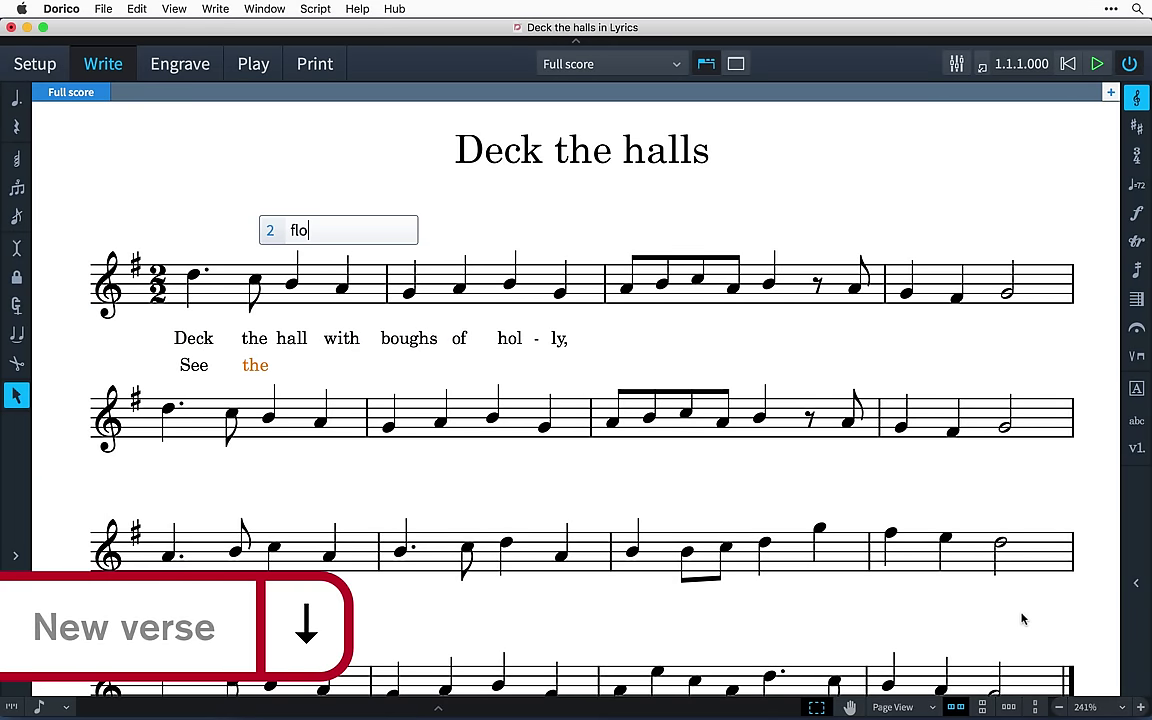
text(w-ing bo)
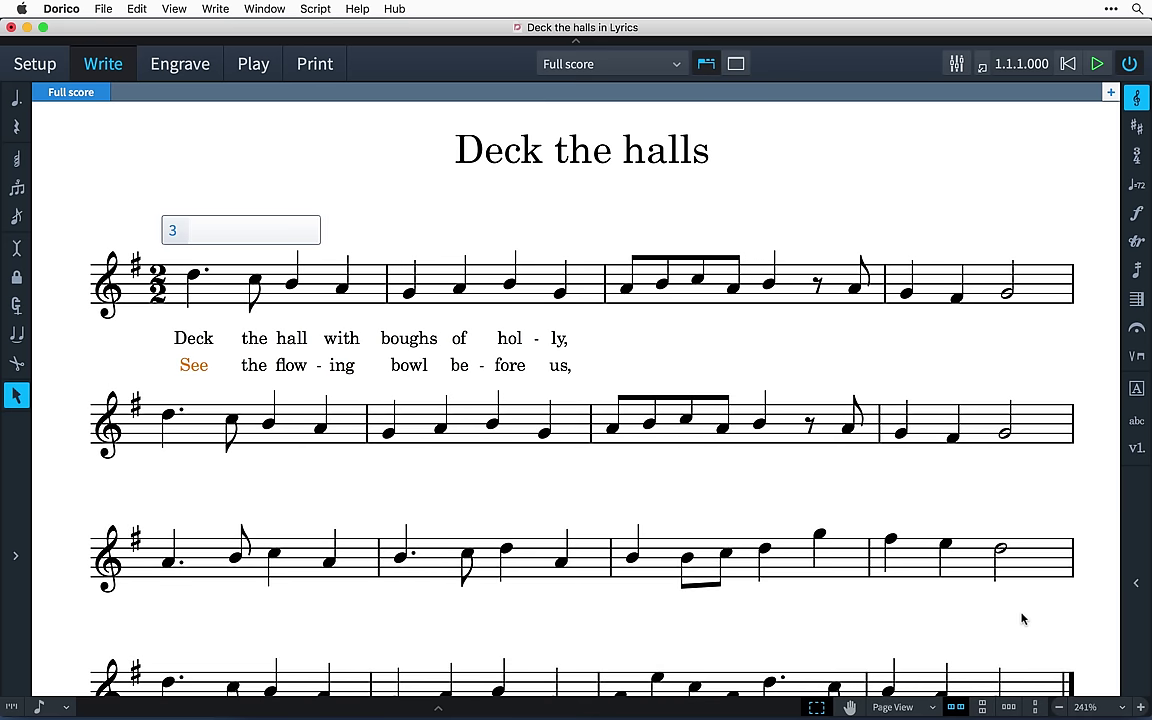
text(Fast)
key(space)
text(a)
key(space)
text(wa)
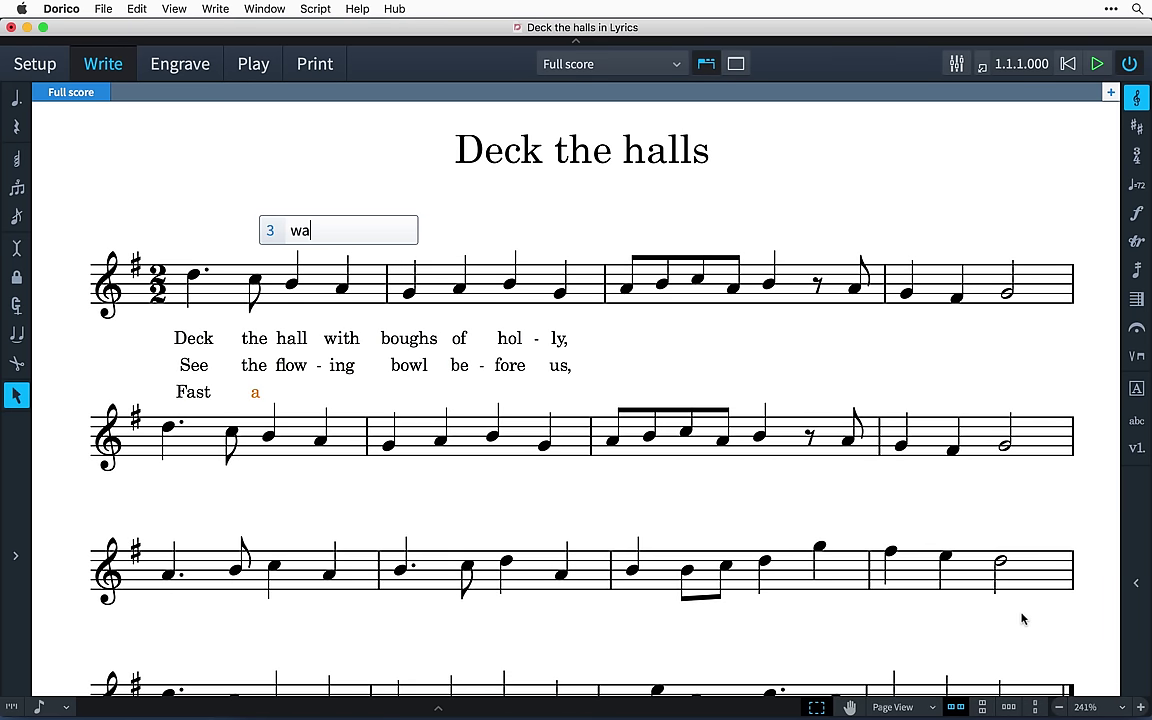
text(y)
key(space)
- Complete verse 3 with 'the old year pass-es,' and finish lyric entry
text(the)
key(space)
text(old)
key(space)
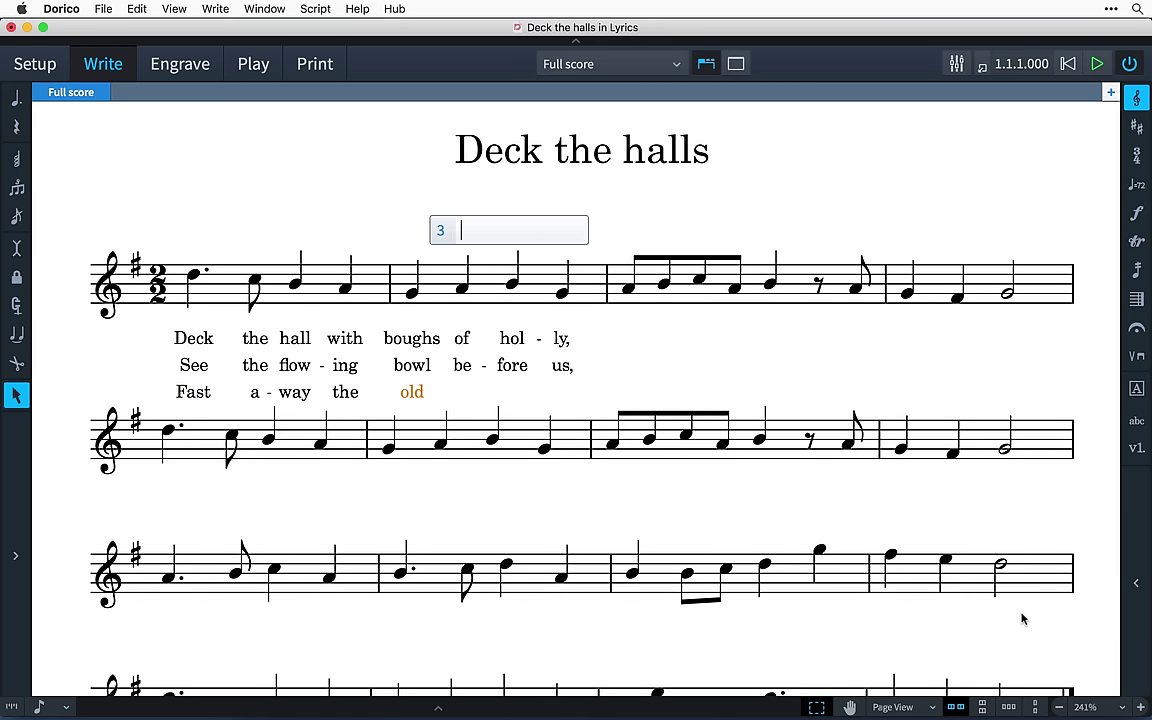
text(year)
key(space)
text(pass)
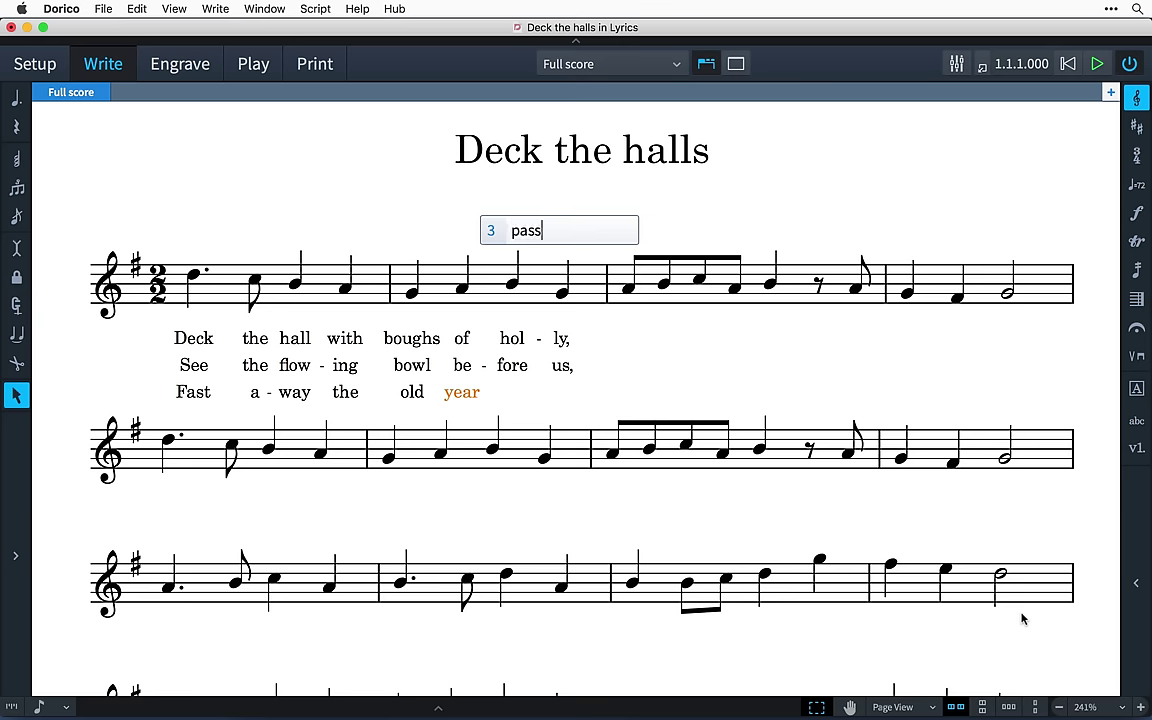
key(minus)
text(es,)
key(Escape)
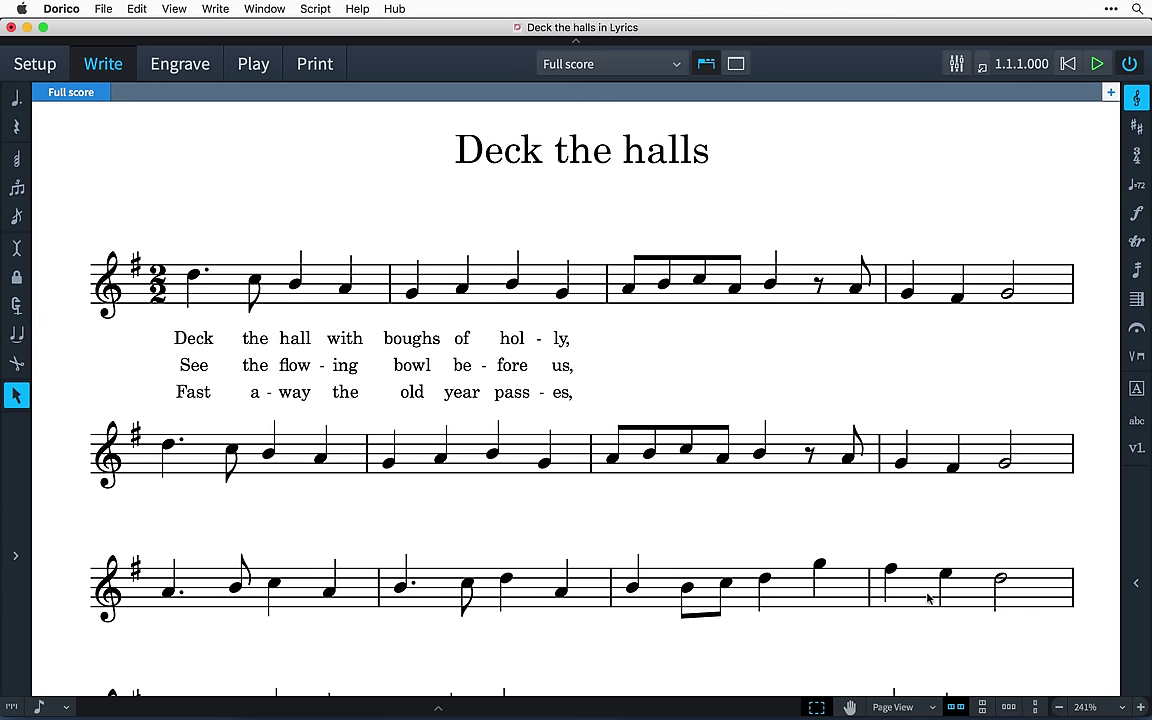
- Turn on Show verse numbers in Engraving Options' Lyrics page and apply it to the score
click(200, 65)
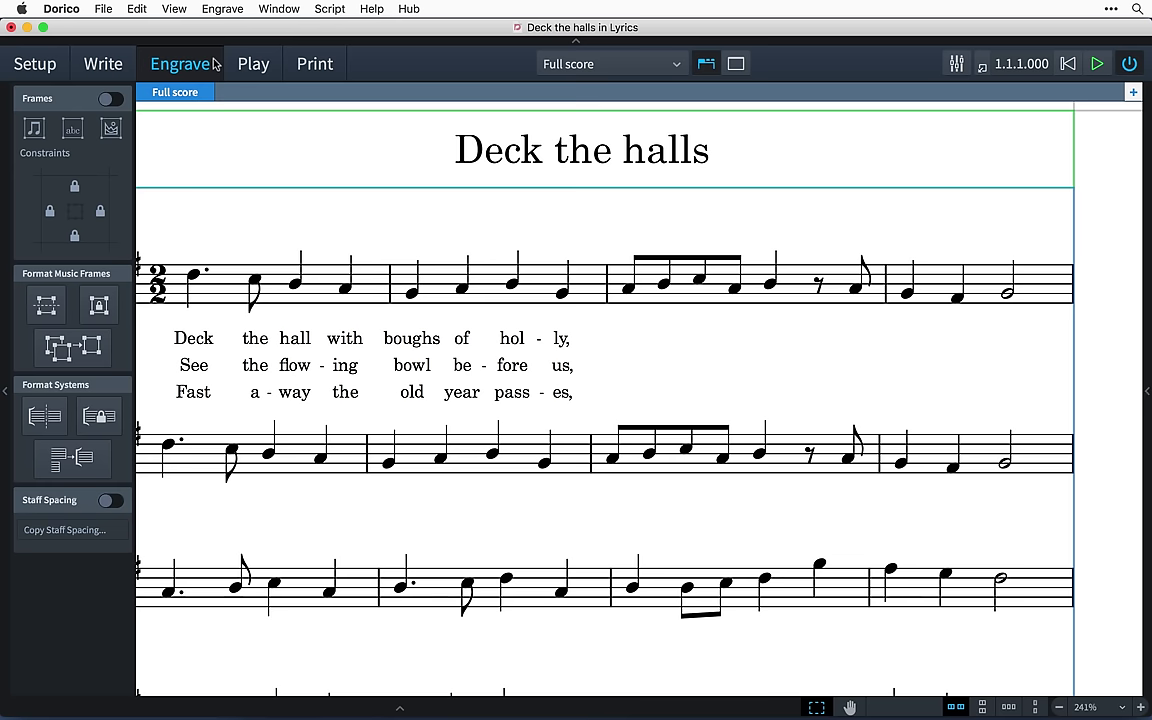
click(237, 12)
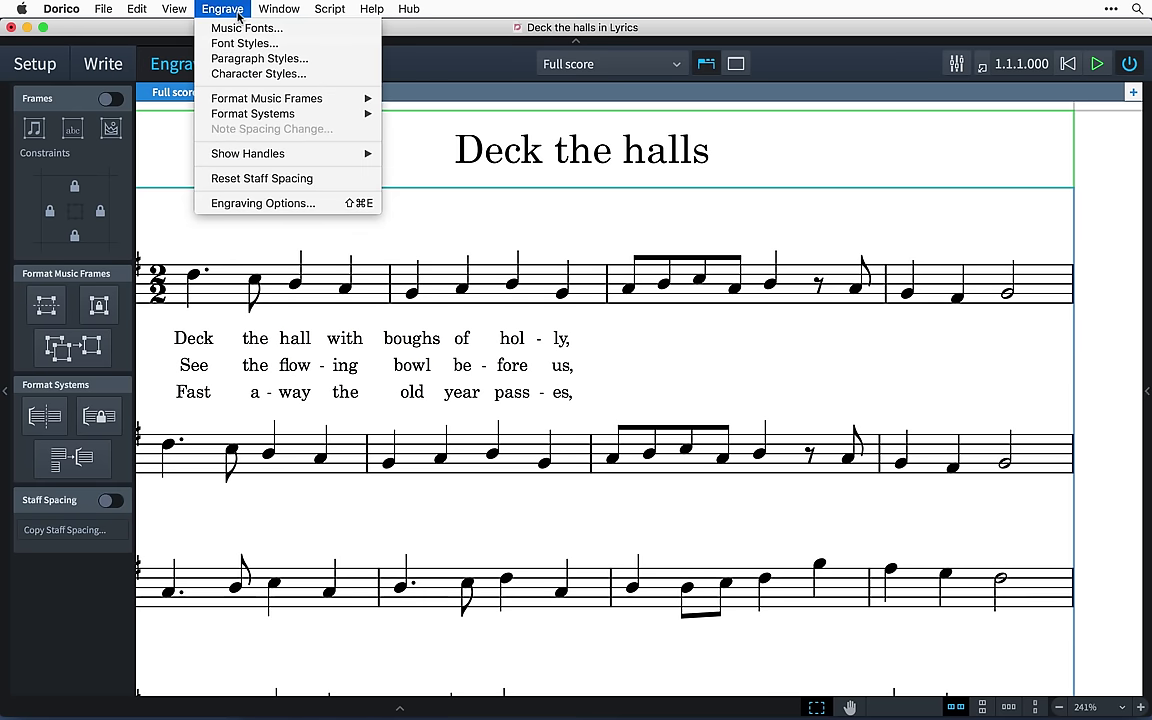
click(331, 203)
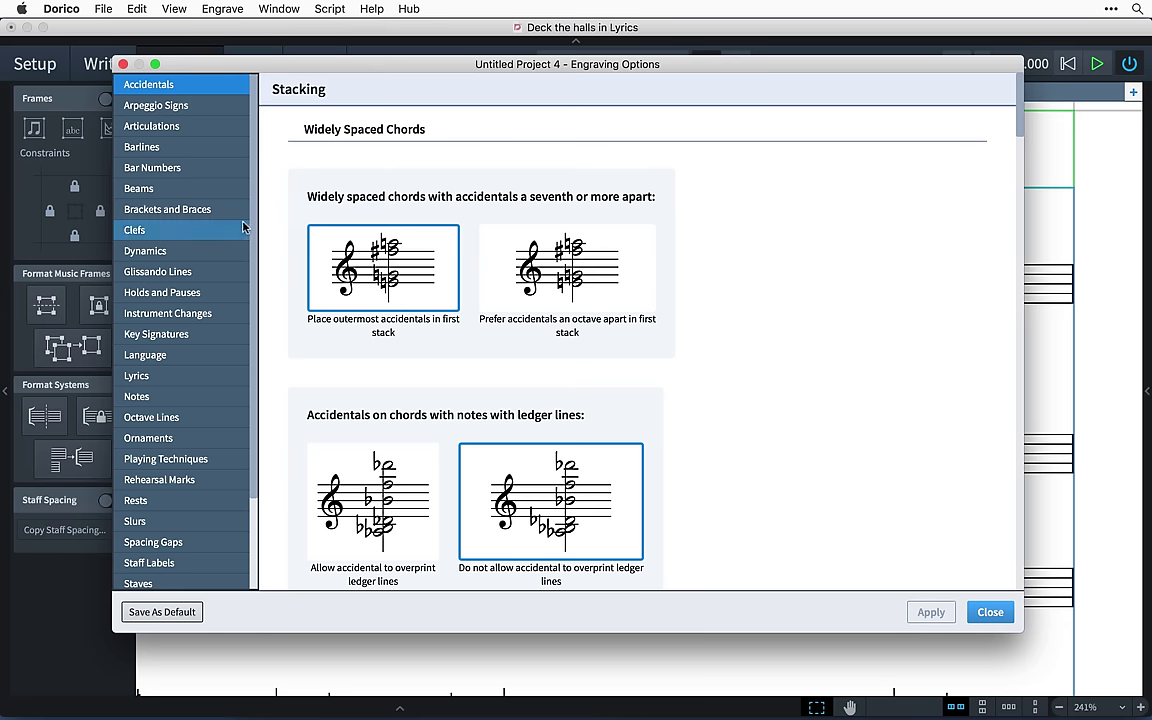
click(224, 377)
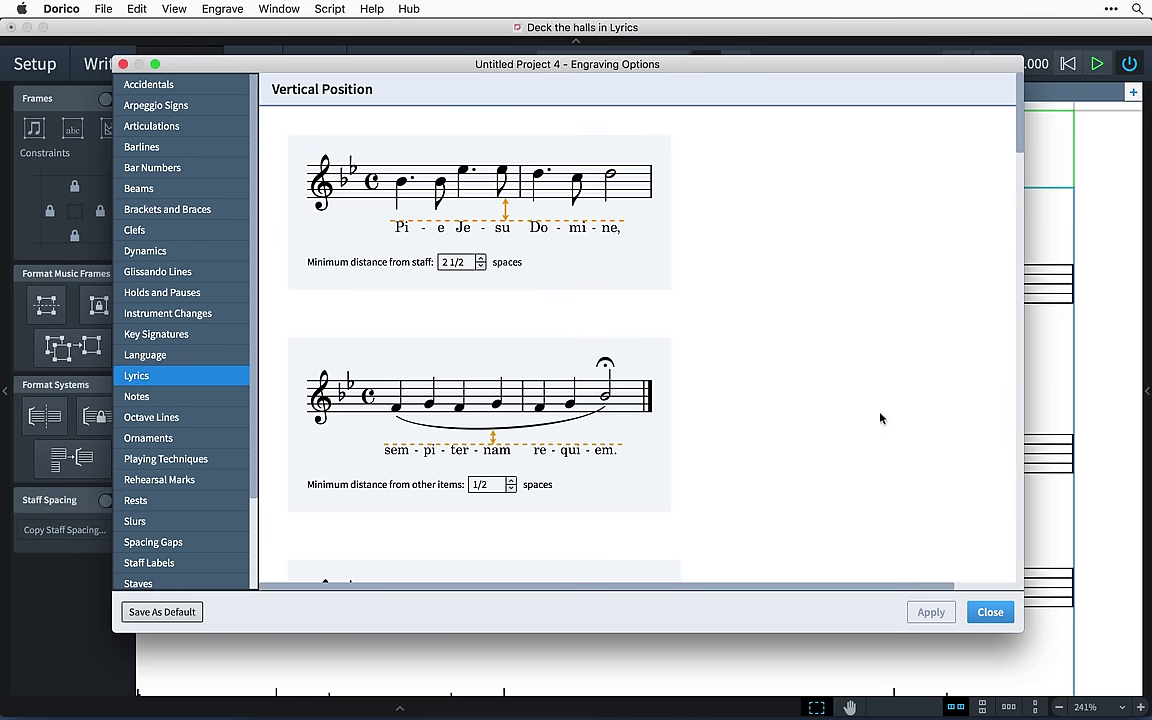
scroll(1021, 444, down, 15)
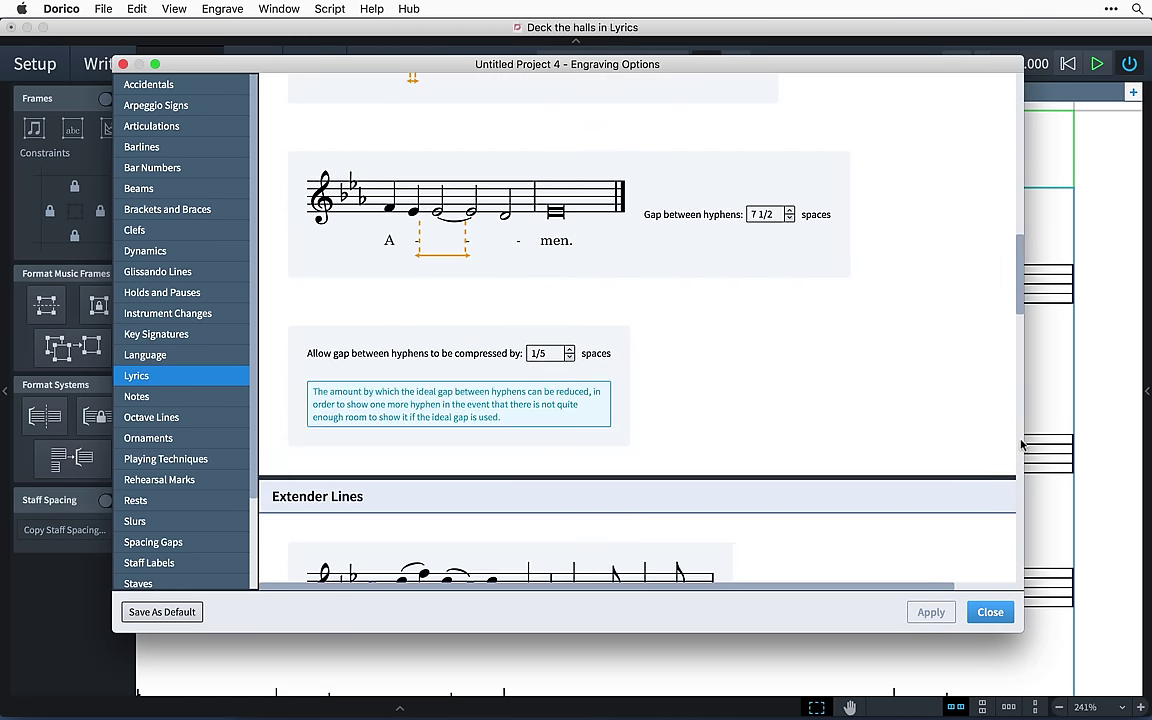
scroll(1021, 444, down, 8)
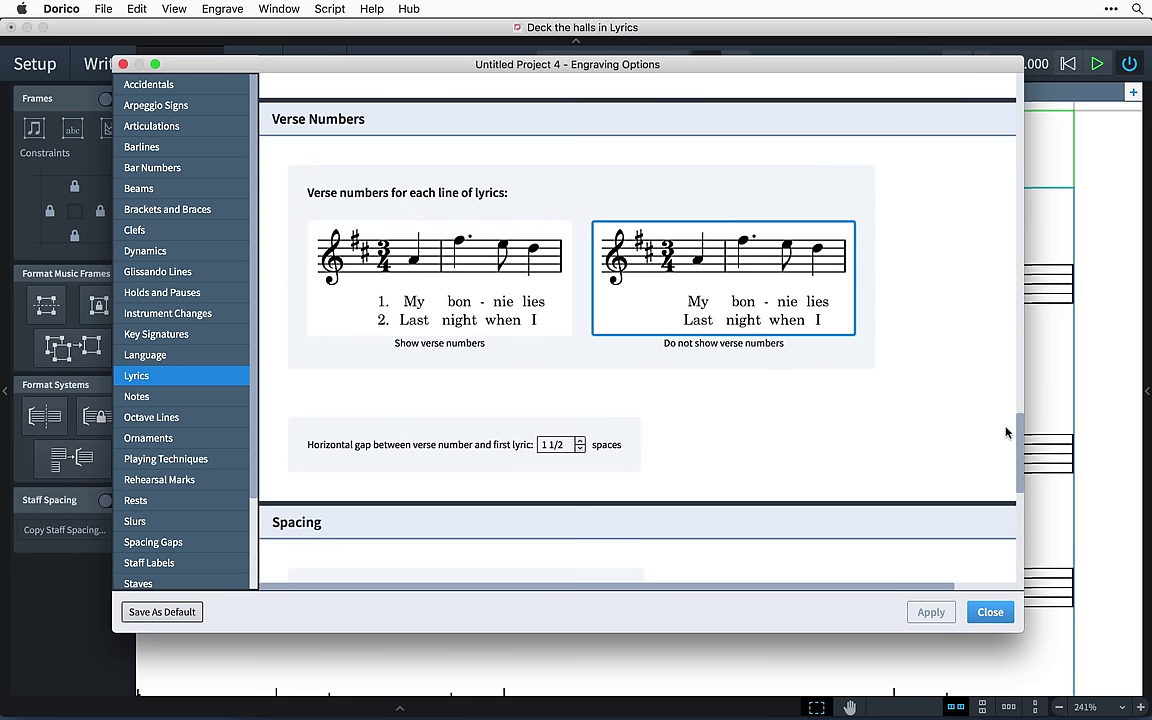
click(557, 321)
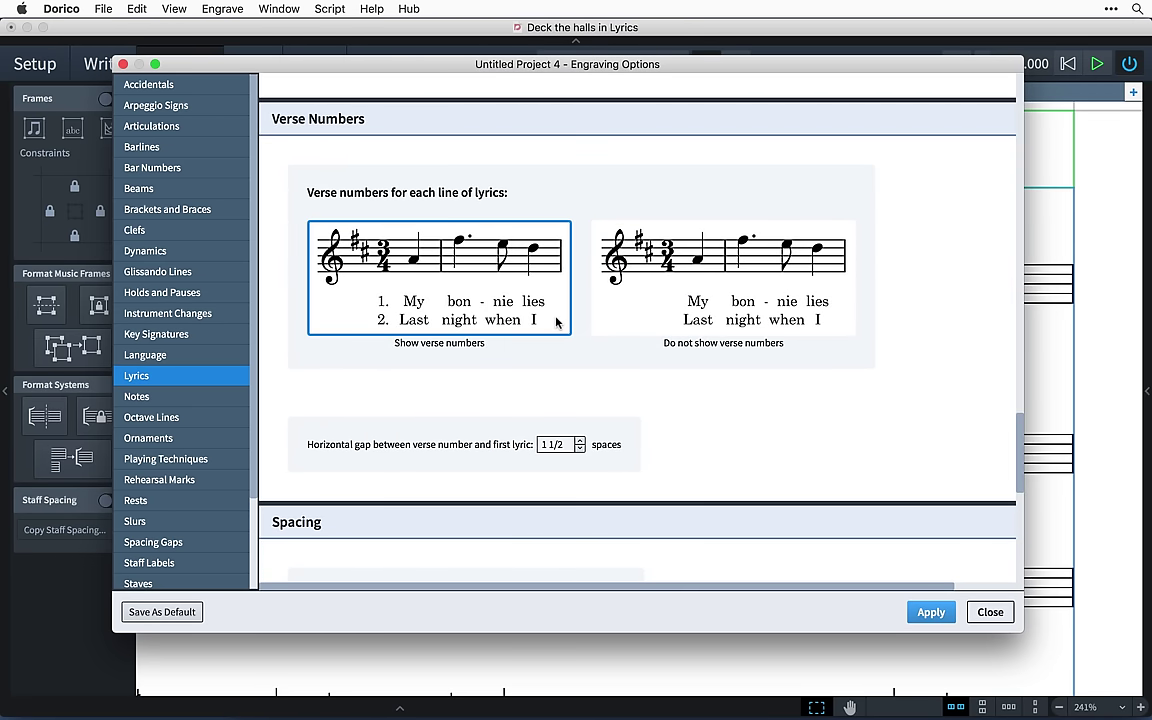
click(940, 613)
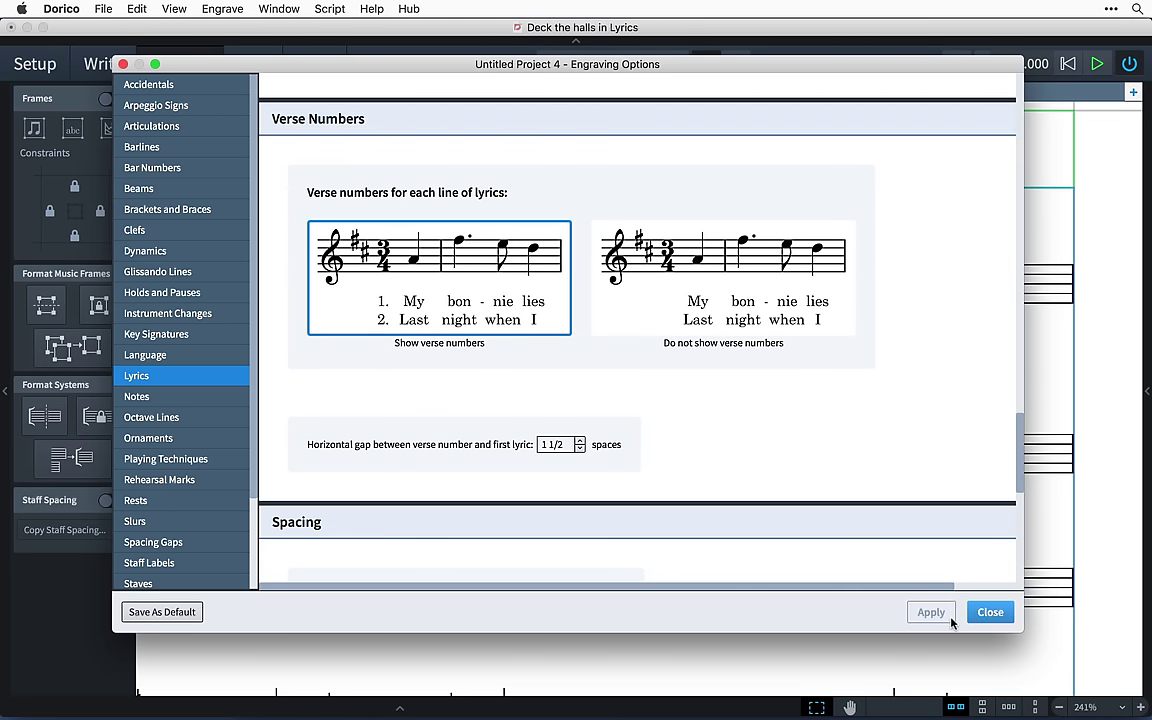
click(1002, 621)
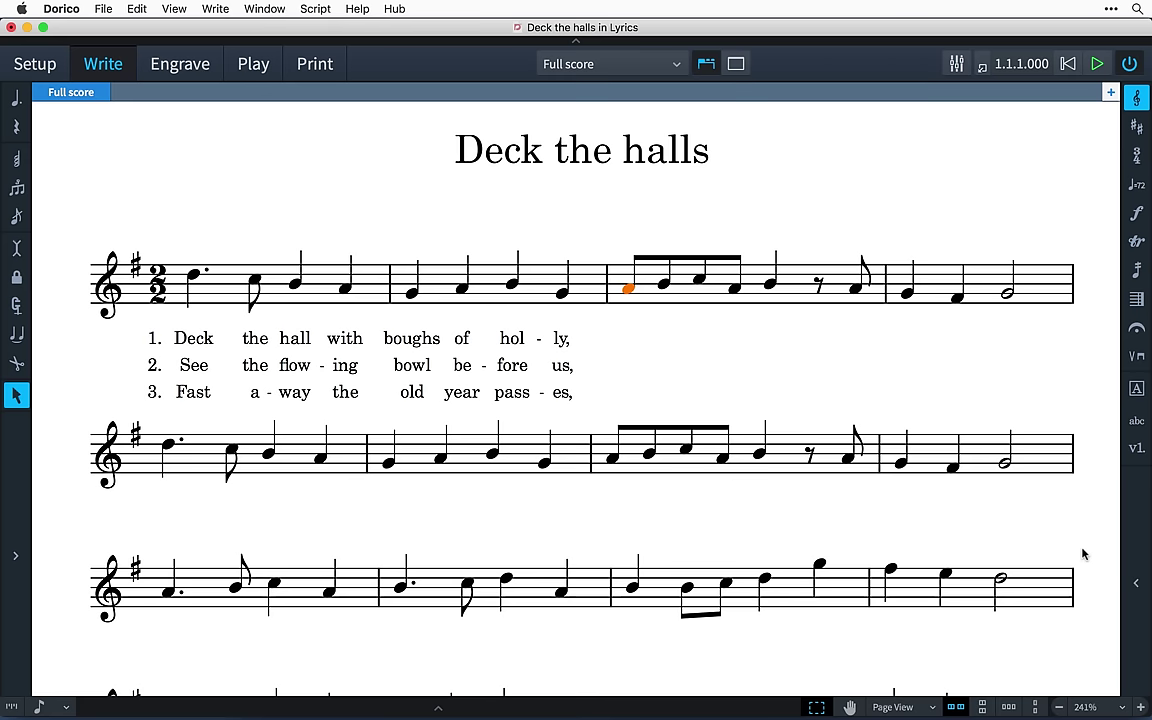
- Start the chorus lyric line on the selected note and enter 'Fa la la la la,'
key(super+l)
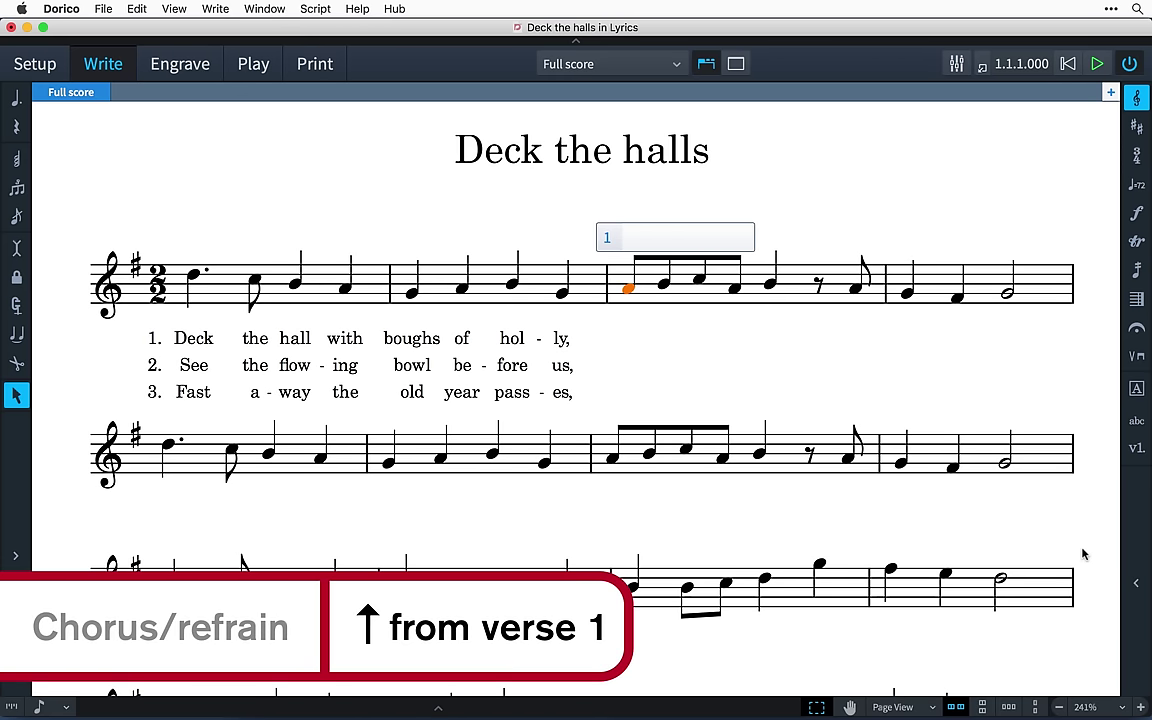
key(Up)
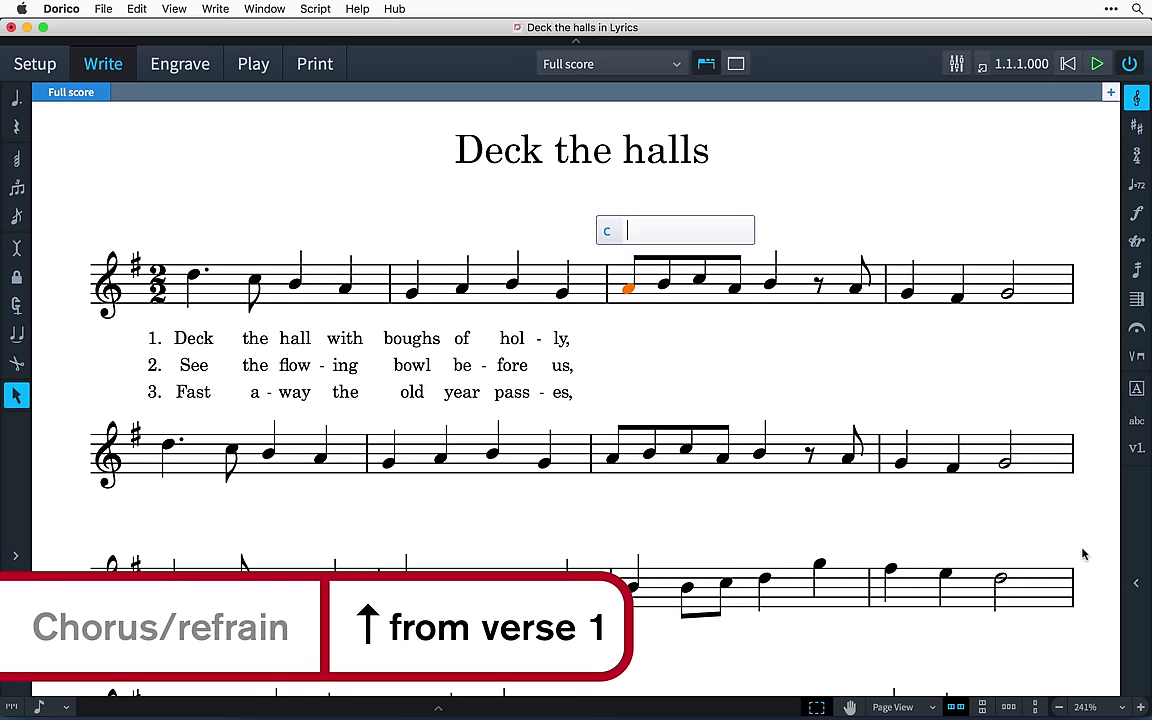
text(Fa)
key(space)
text(la)
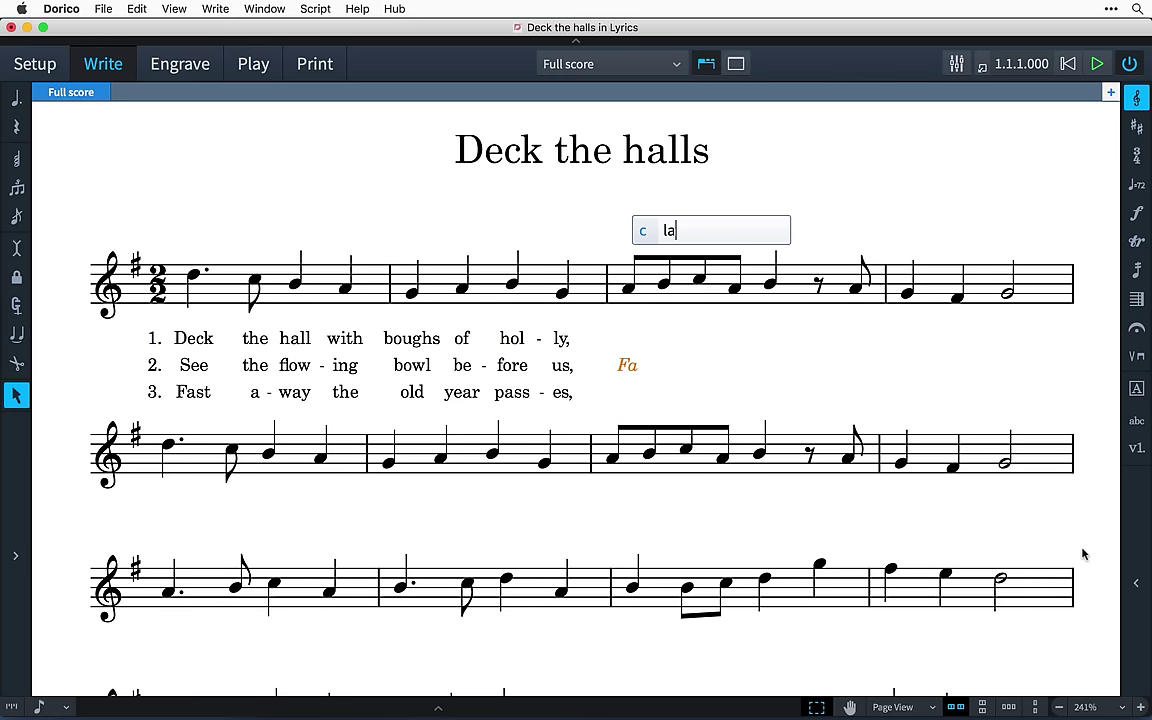
key(space)
text(la)
key(space)
text(la)
key(space)
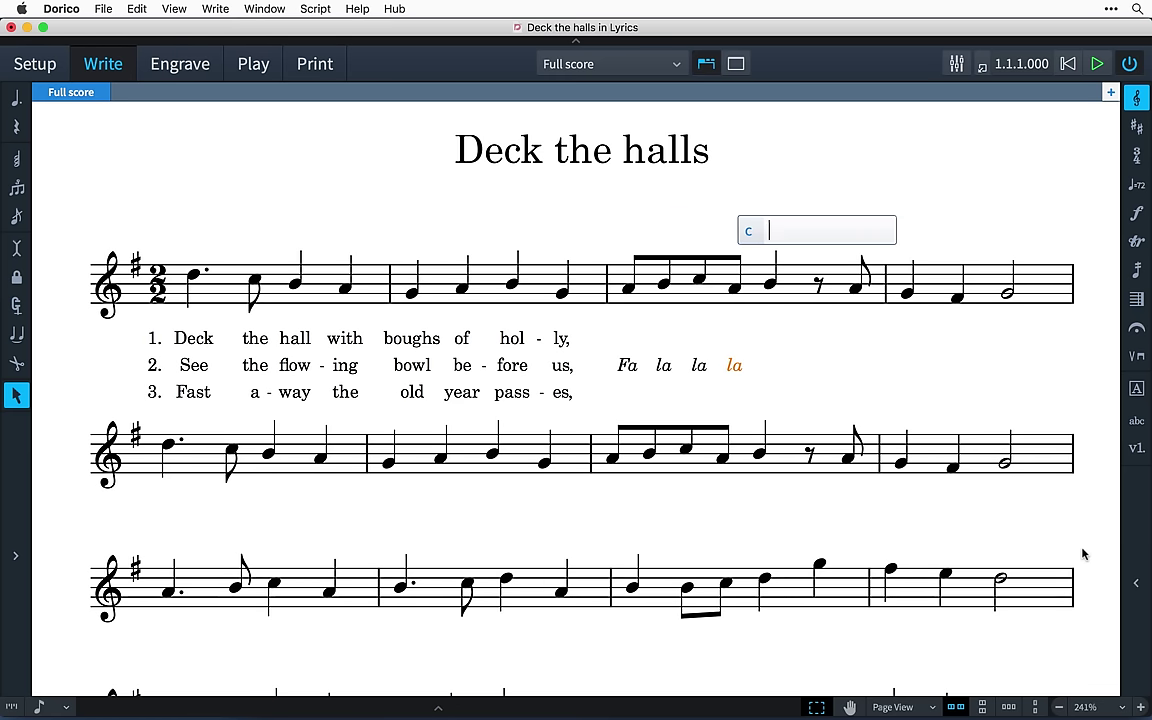
text(la,)
key(space)
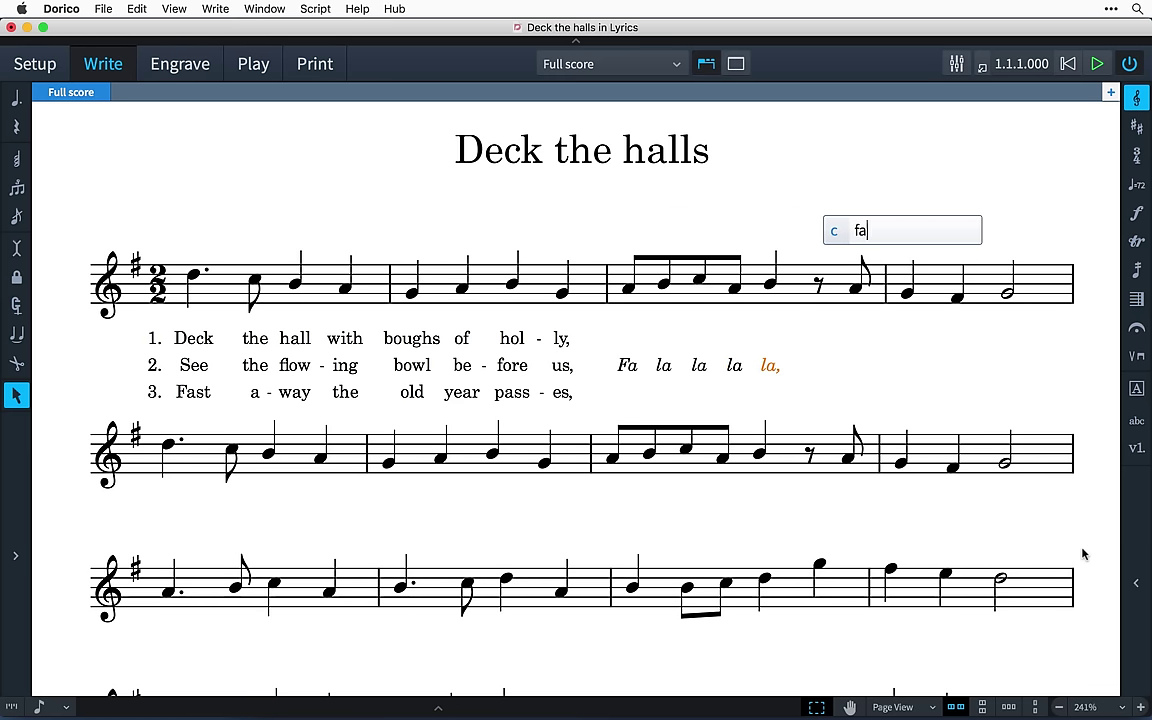
- Complete the chorus with 'fa la la la,' and finish lyric entry
key(space)
text(la)
key(space)
text(la)
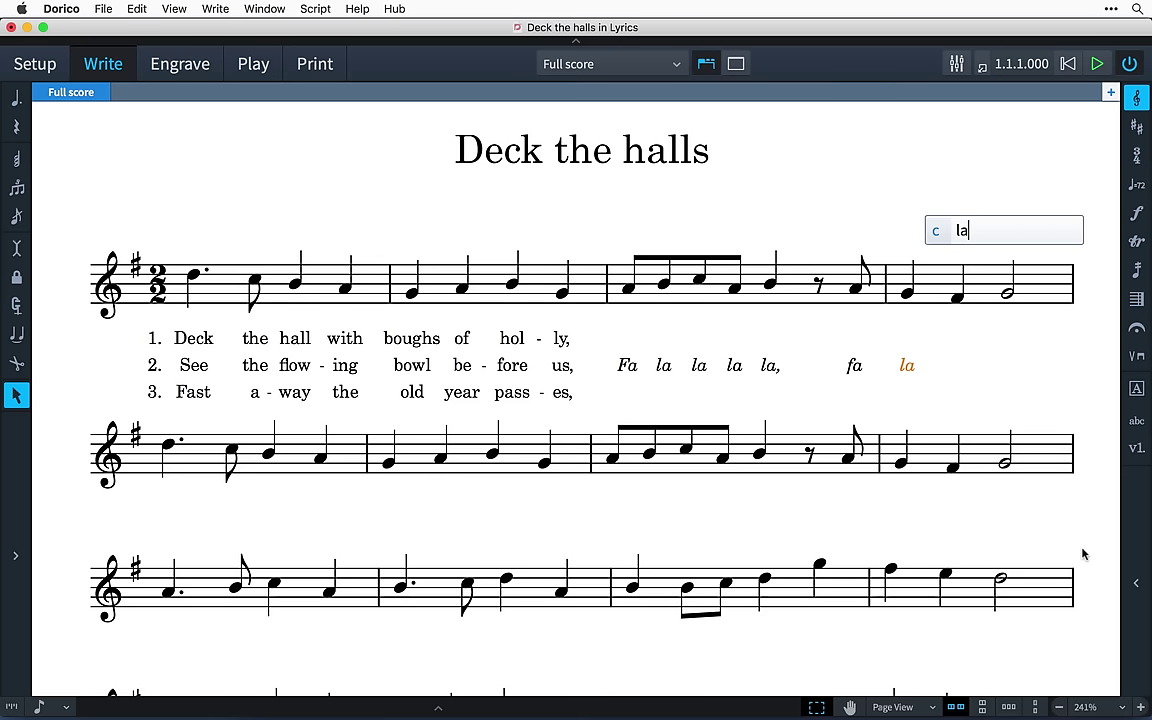
key(space)
text(la,)
key(Return)
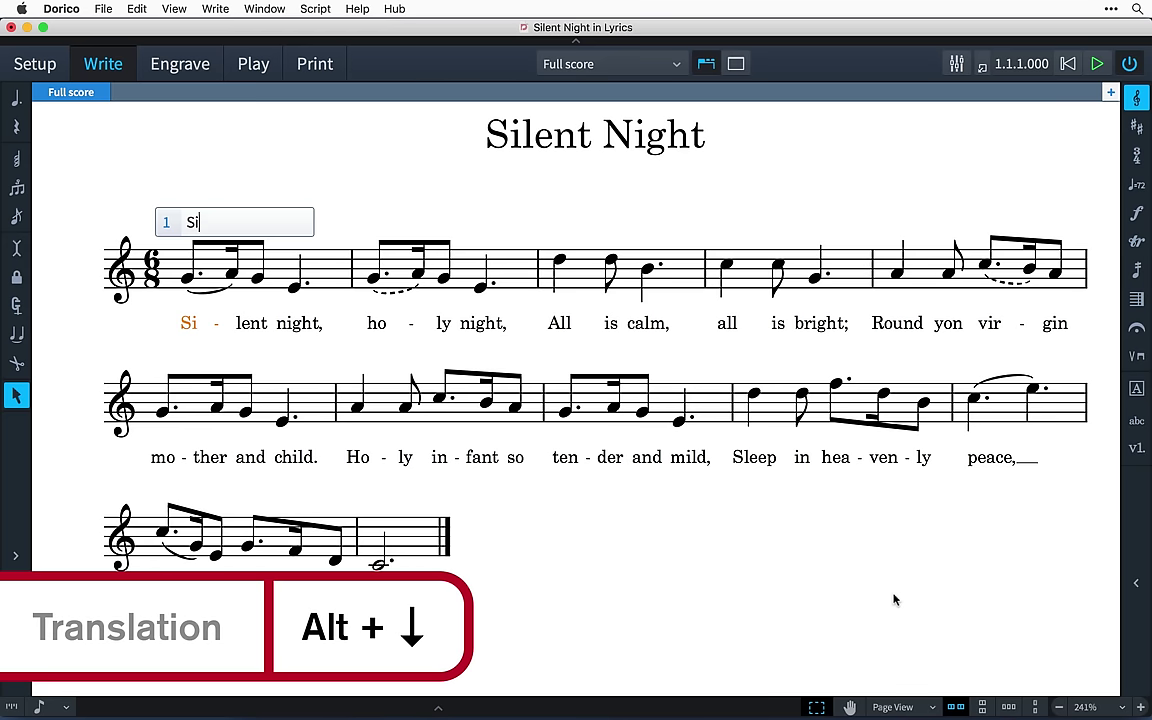
- Enter the translation line 'Stil-le Nacht, hei-li-ge Nacht! Al-' under verse 1
key(alt+Down)
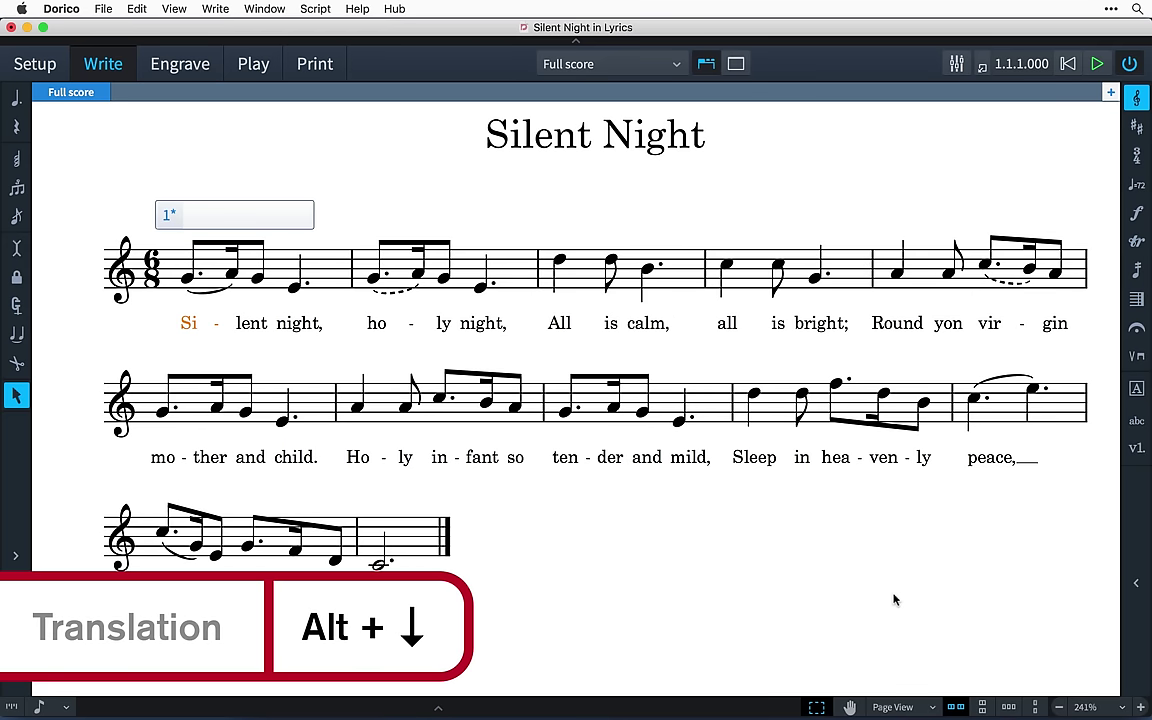
text(Stil-le Nacht,)
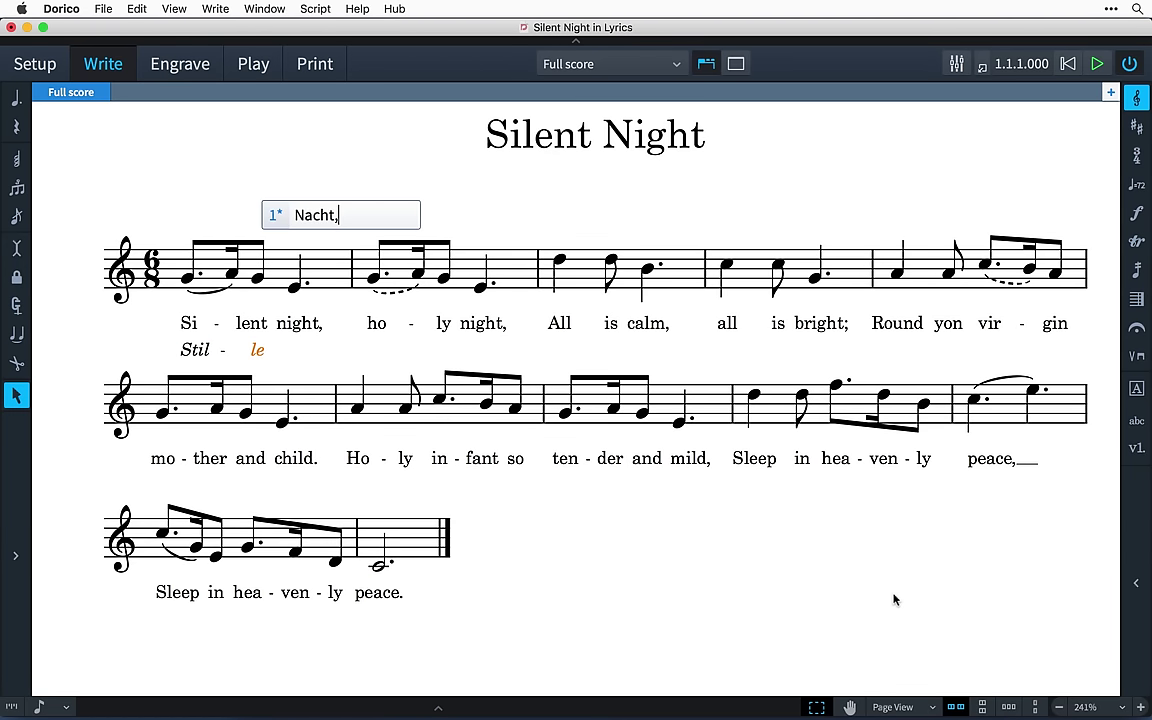
text( hei-li-ge Nac)
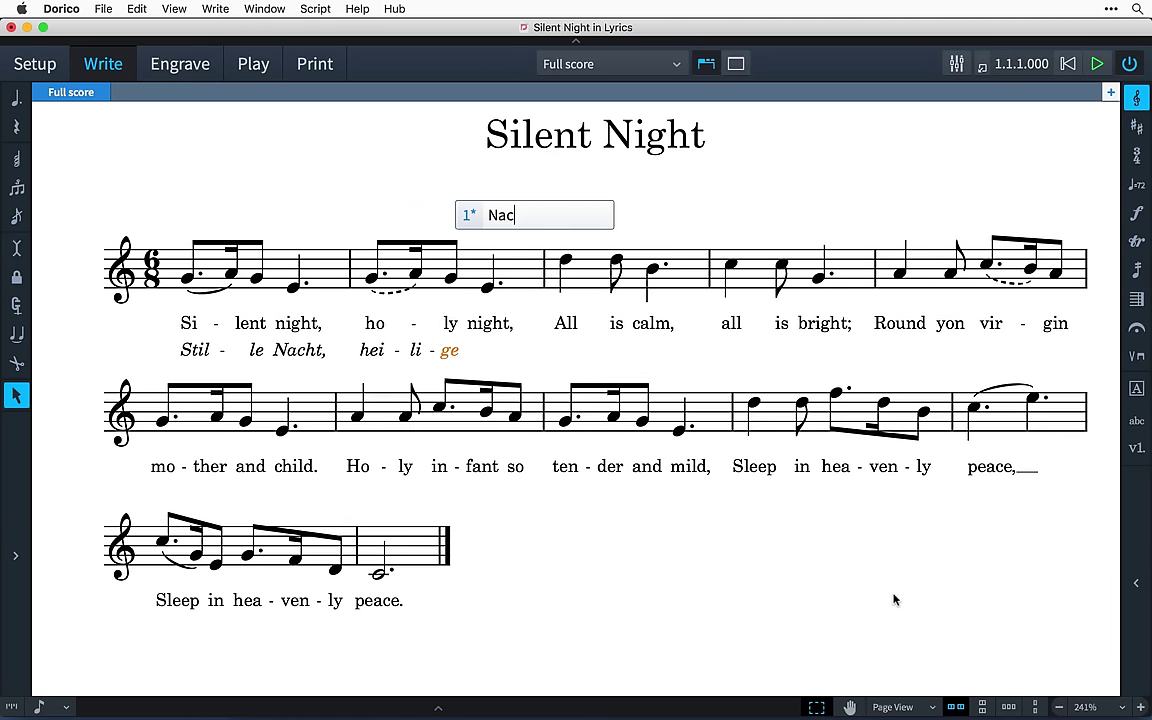
text(ht! Al-)
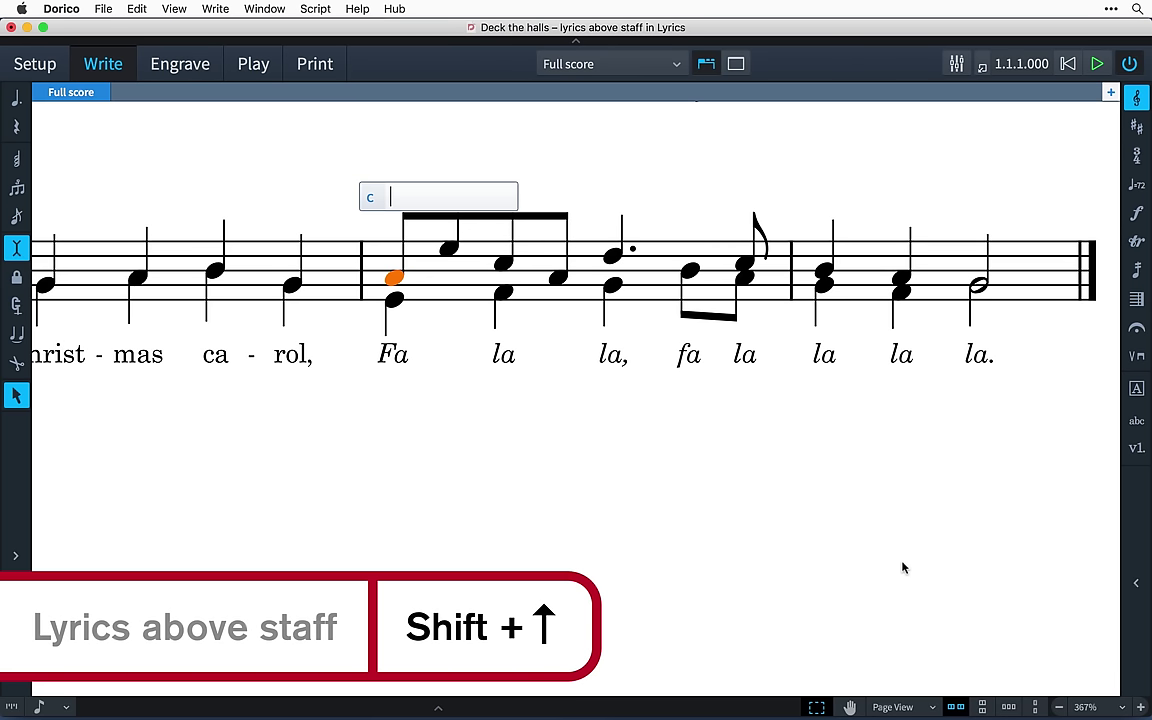
- Enter 'Fa la la la la, la' above the staff over Deck the halls' closing notes
text(Fa)
key(space)
text(la)
key(space)
text(la)
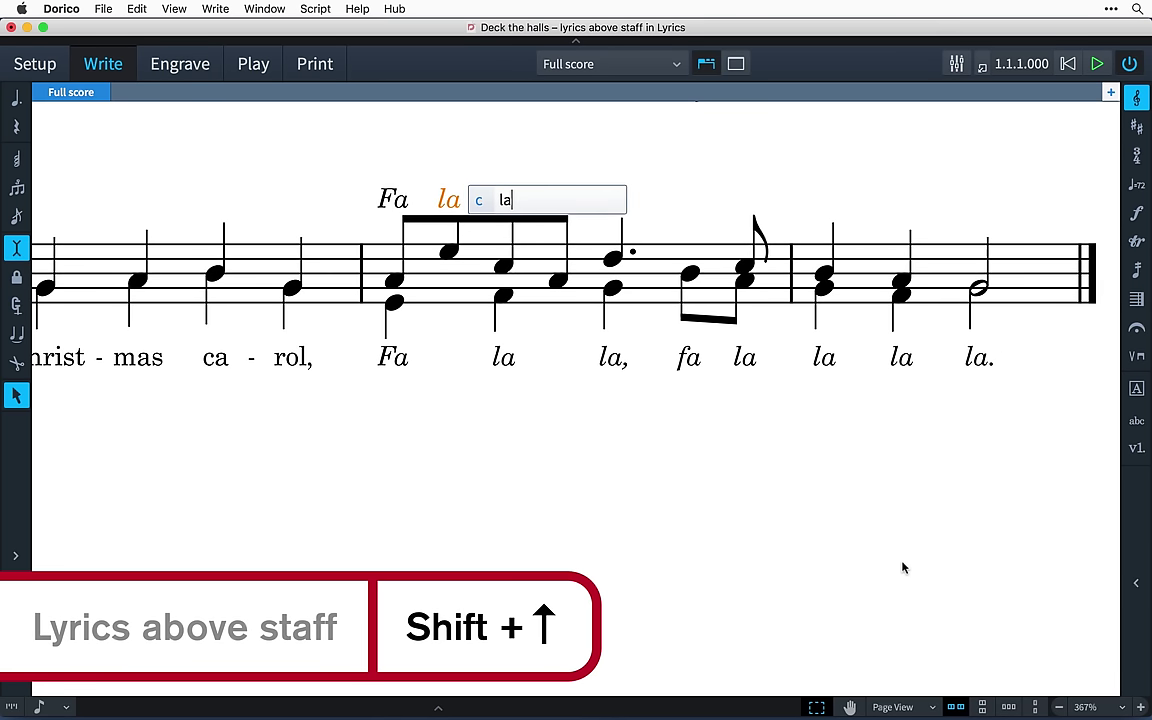
key(space)
text(la)
key(space)
text(la,)
key(space)
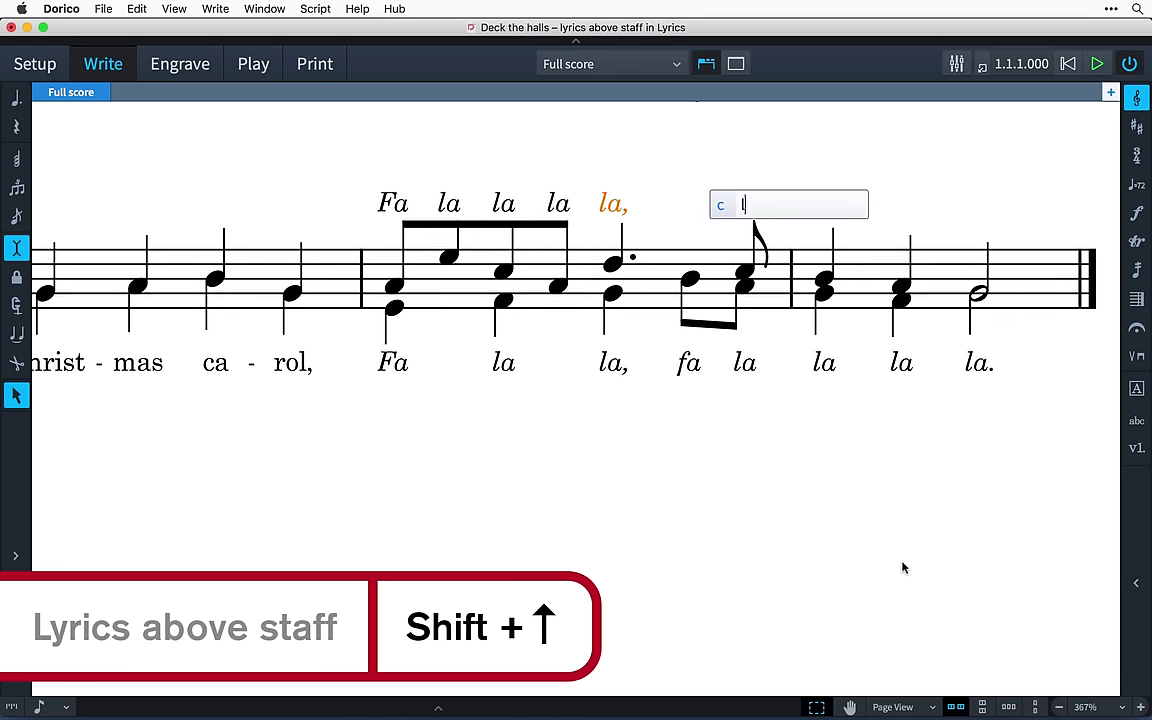
text(la)
key(Return)
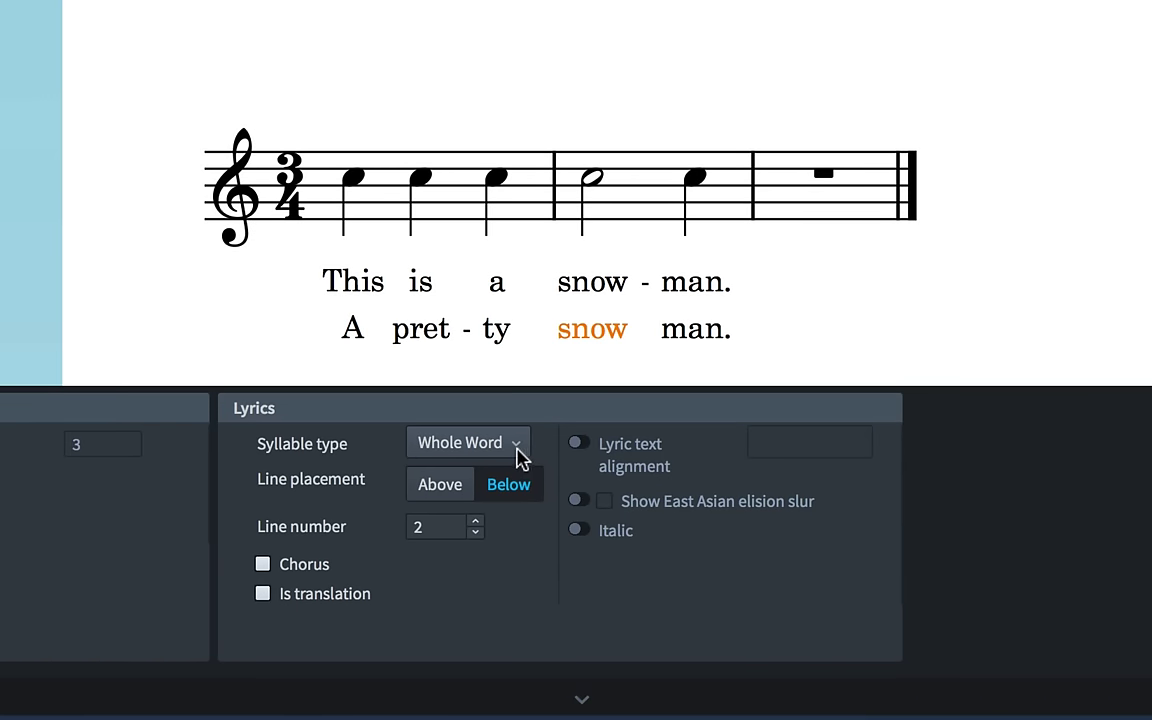
- Set 'snow' to a Start syllable and left-align the opening lyrics 'This' and 'A'
click(516, 446)
click(527, 518)
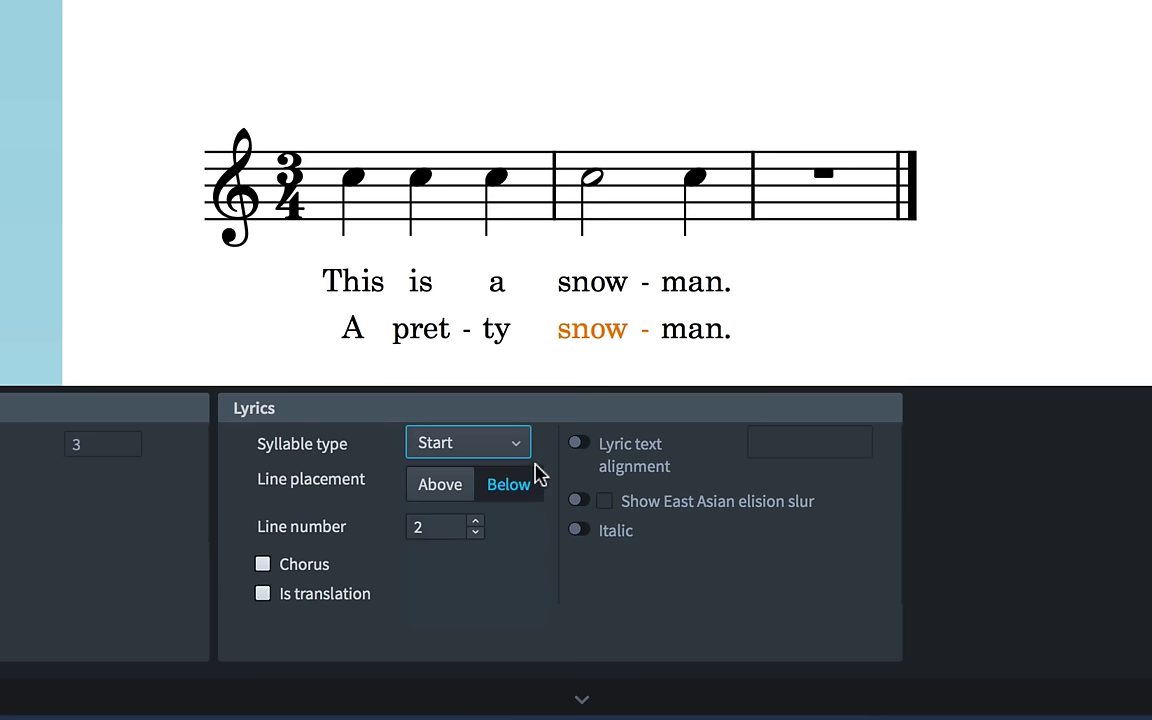
click(357, 285)
ctrl+click(358, 333)
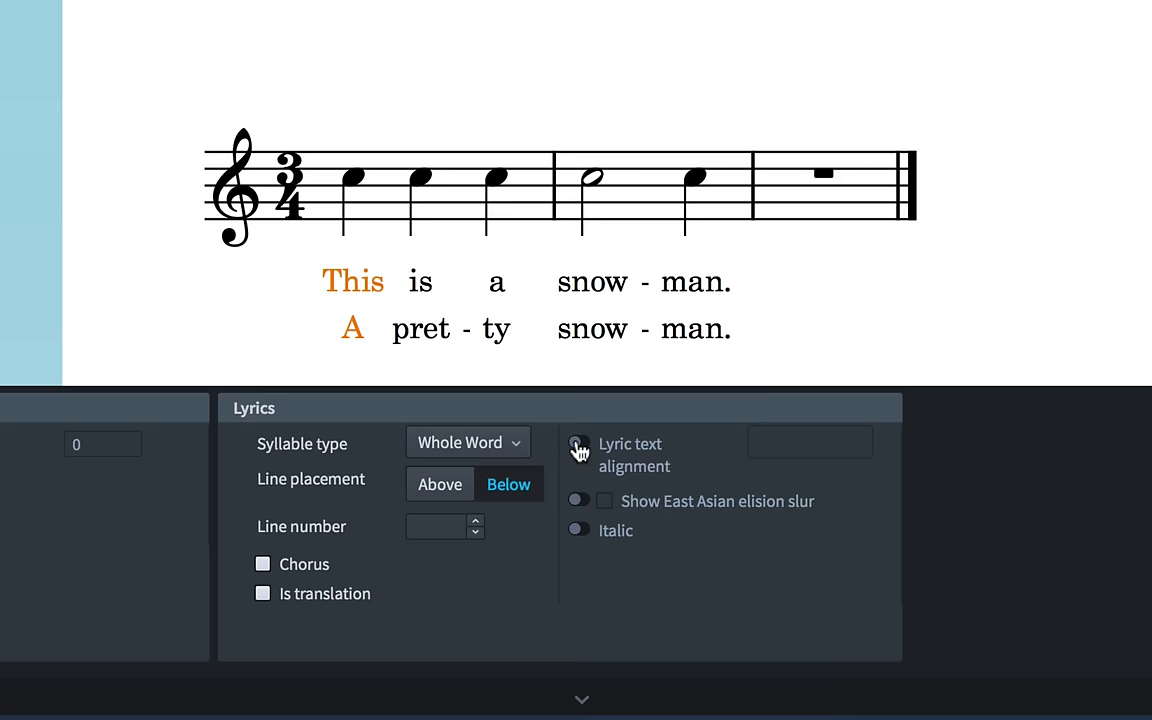
click(578, 442)
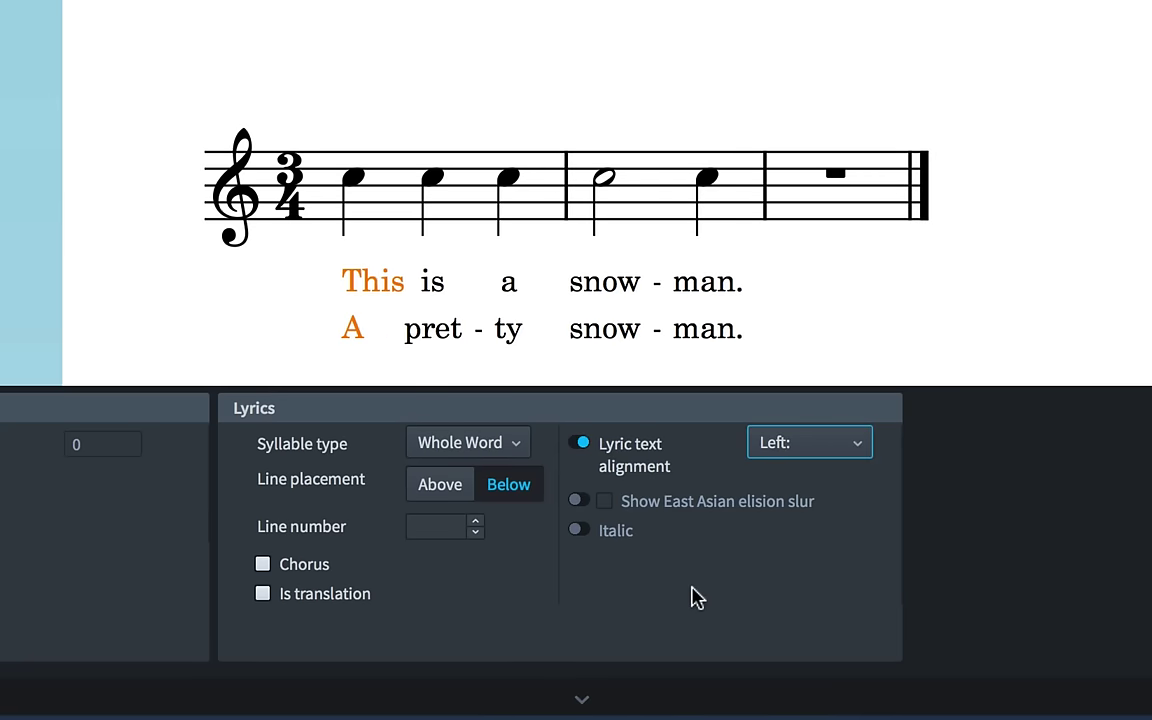